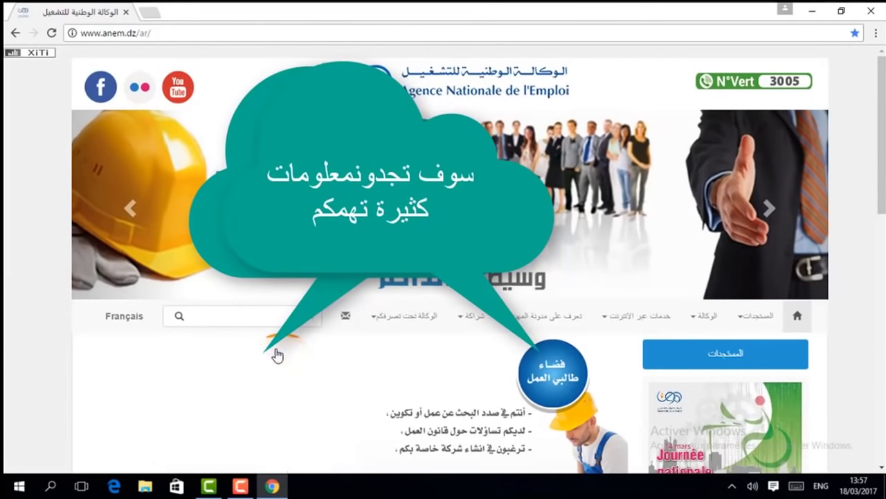
Browse the ANEM homepage and reveal the خدمات عبر الانترنت > فضاء طالبي العمل submenu with online registration.
click(881, 467)
scroll(881, 471, down, 5)
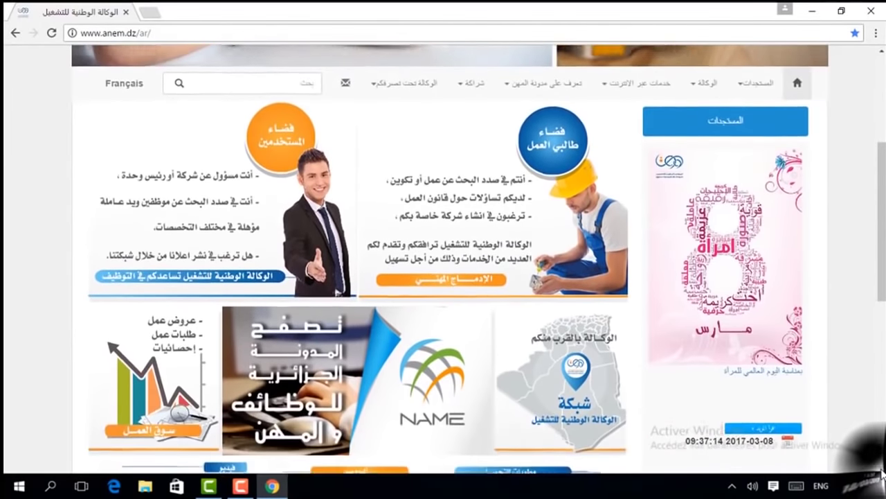
scroll(881, 471, down, 2)
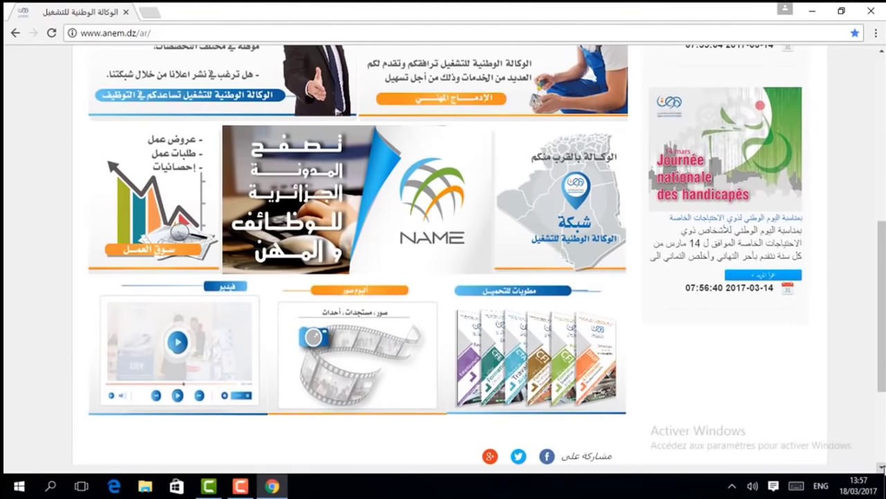
scroll(869, 447, down, 3)
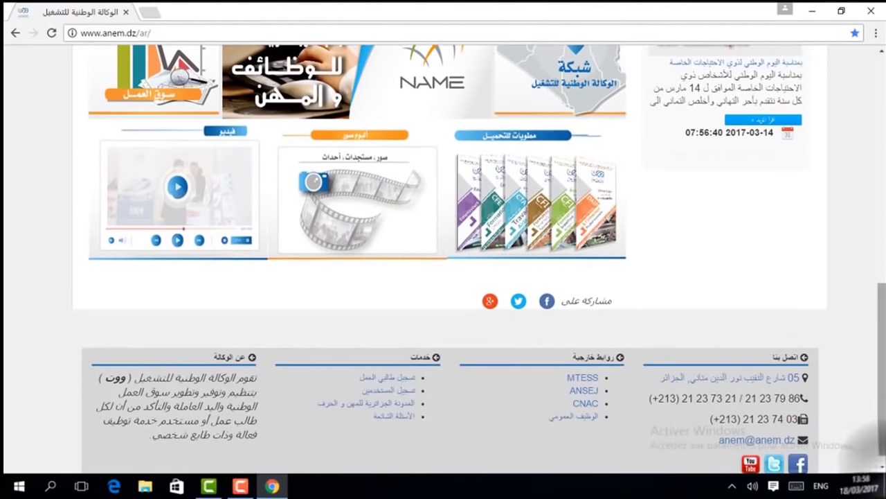
drag(884, 390, 885, 283)
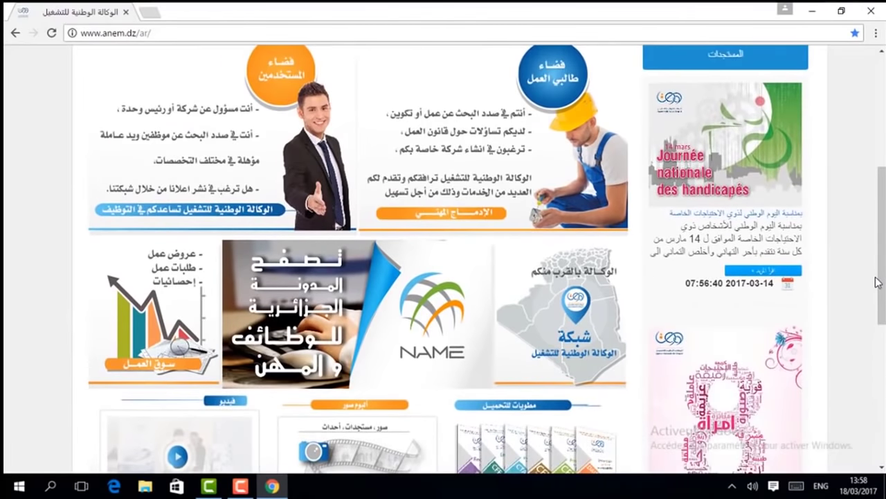
scroll(885, 283, up, 4)
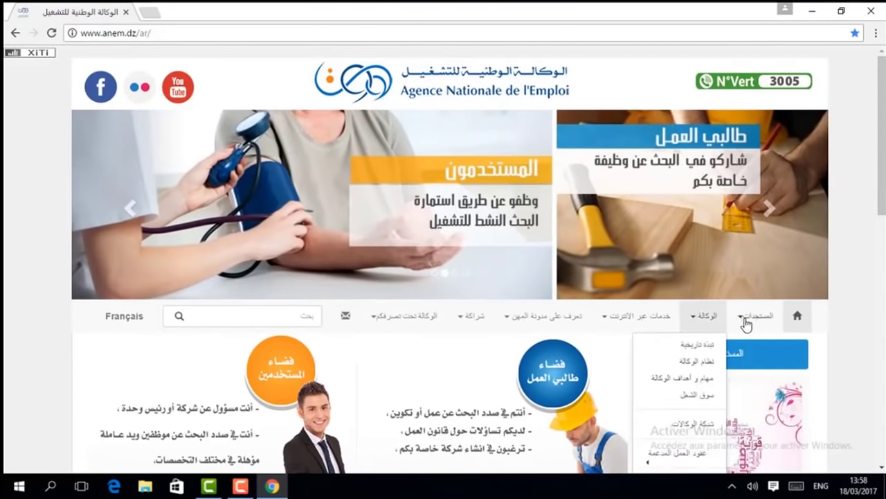
mouse_move(757, 324)
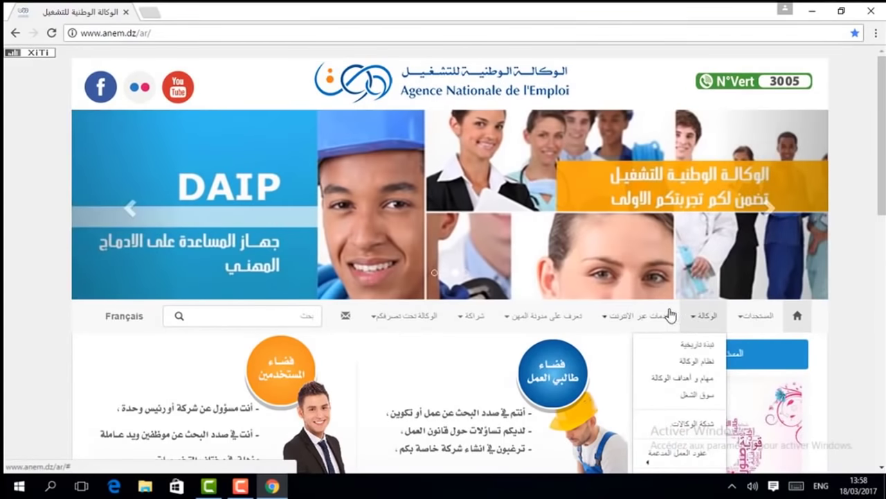
mouse_move(649, 323)
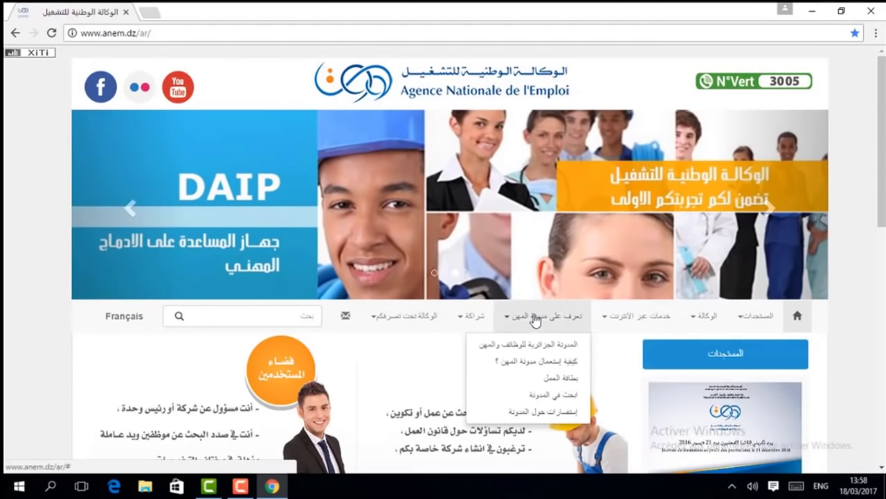
mouse_move(461, 317)
mouse_move(417, 321)
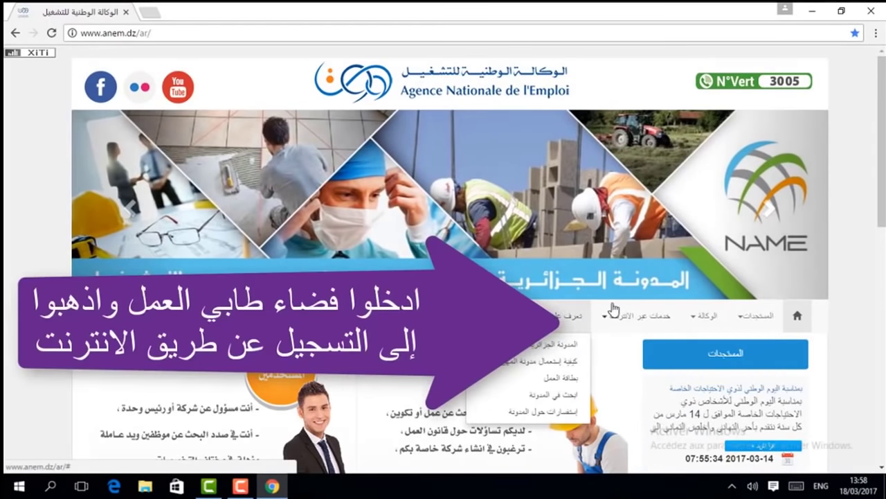
mouse_move(631, 347)
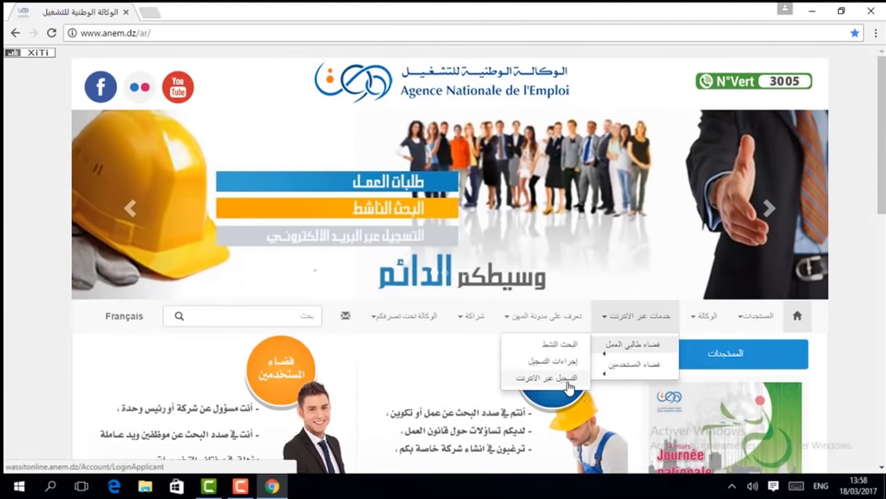
Open التسجيل عبر الانترنت and choose 'Inscrivez-vous !' on the job-seeker sign-in page.
click(568, 383)
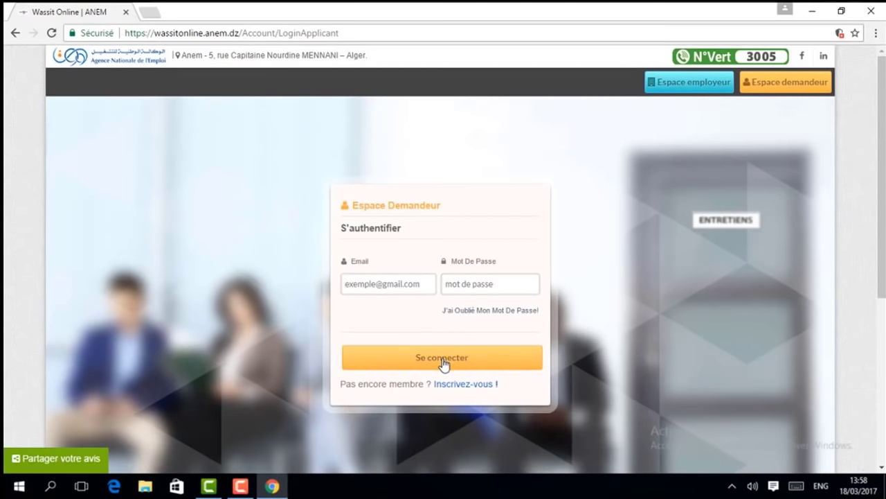
click(448, 386)
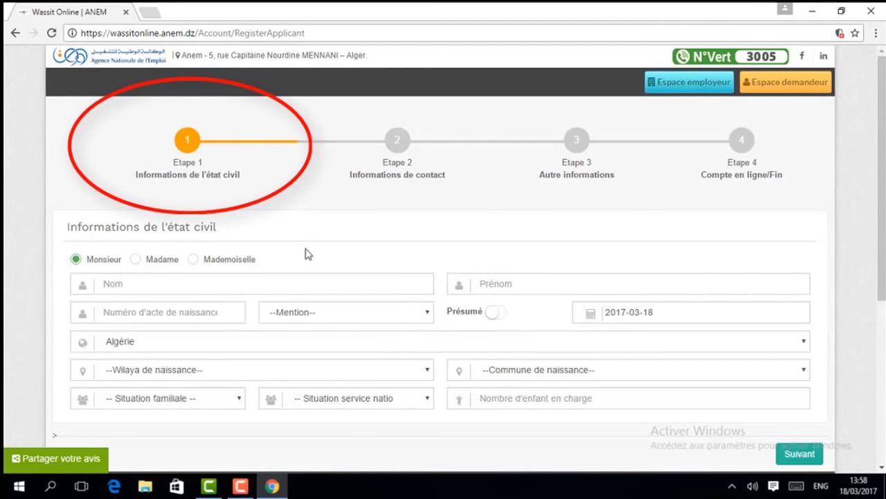
Enter the applicant's surname in Nom and first name in Prénom.
click(114, 279)
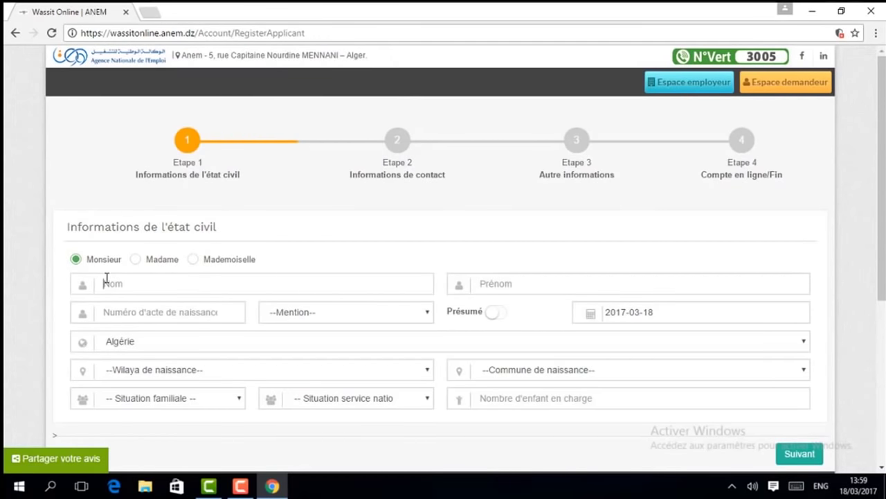
text(moha)
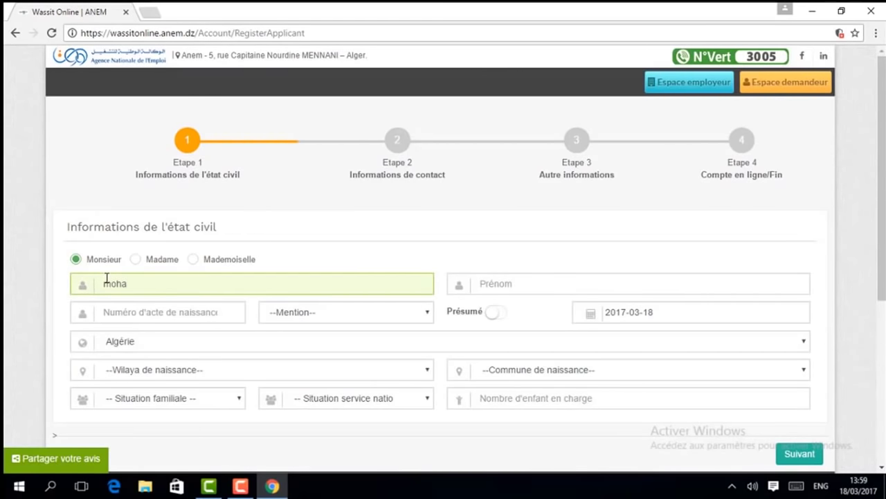
key(Tab)
text(mo)
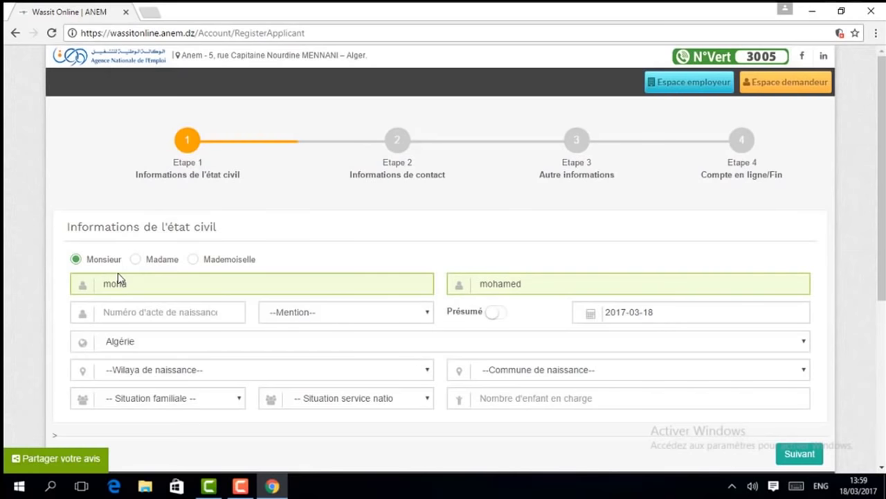
key(Tab)
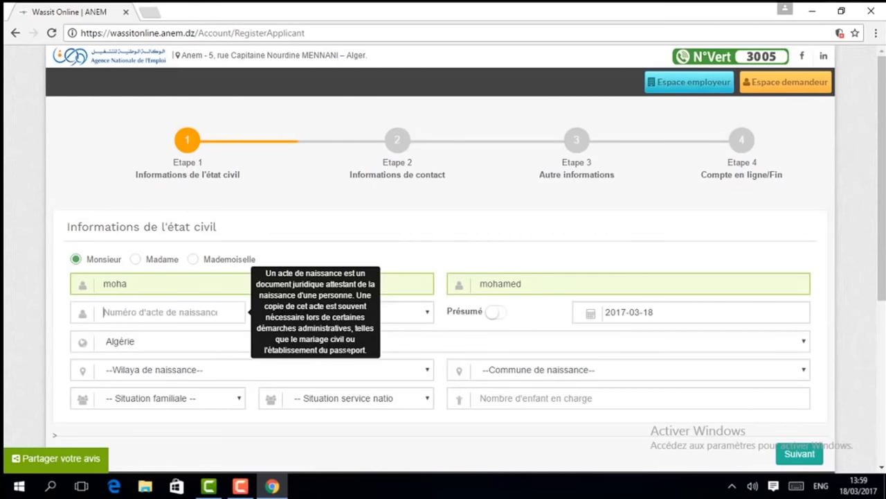
Enter the birth certificate number and leave its mention unset.
click(451, 331)
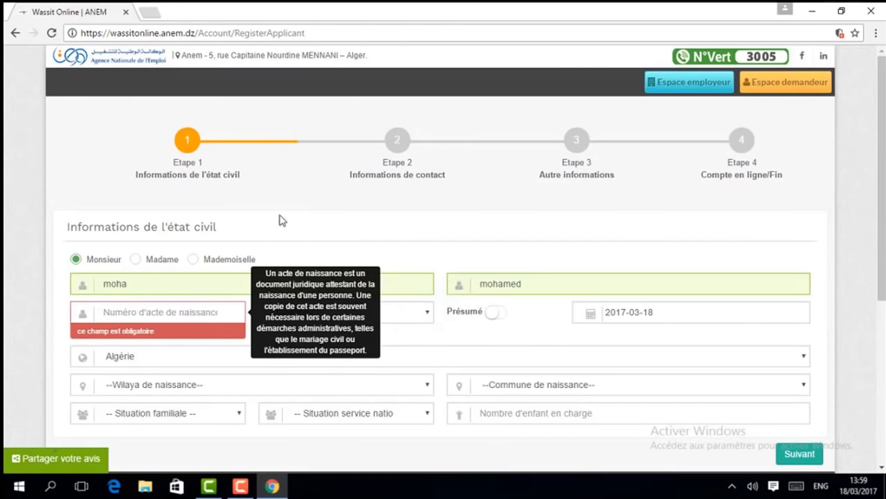
click(204, 315)
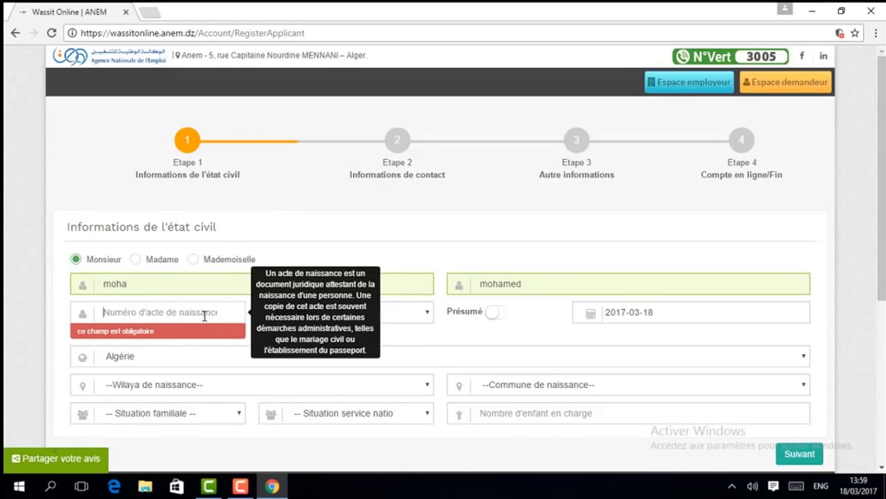
text(123)
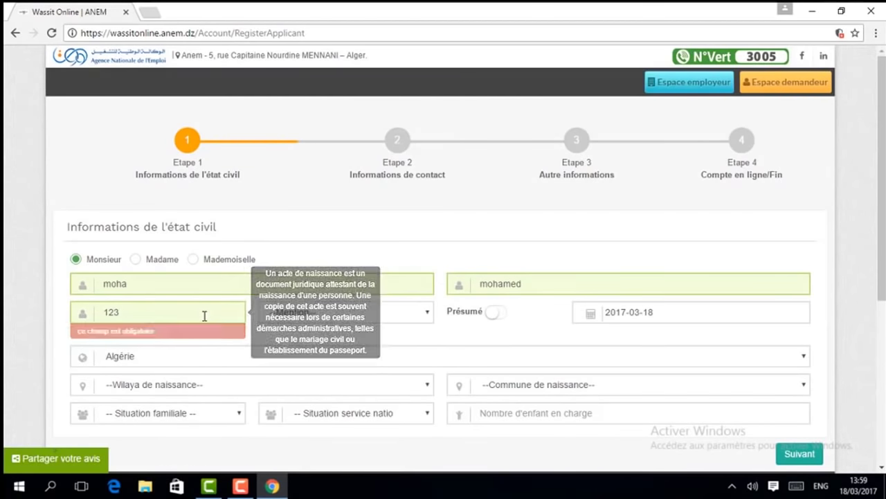
click(428, 314)
click(427, 315)
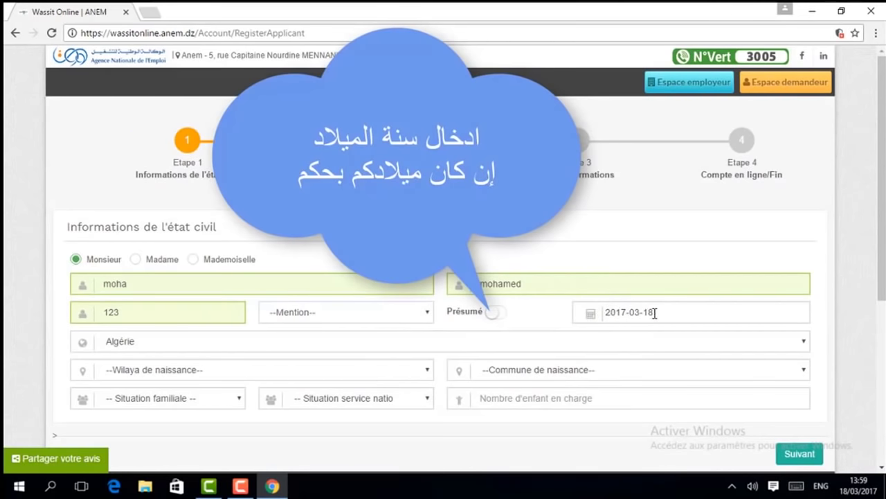
Change the birth date's year to 1989, giving 1989-03-18.
click(653, 313)
drag(654, 313, 602, 309)
double_click(604, 311)
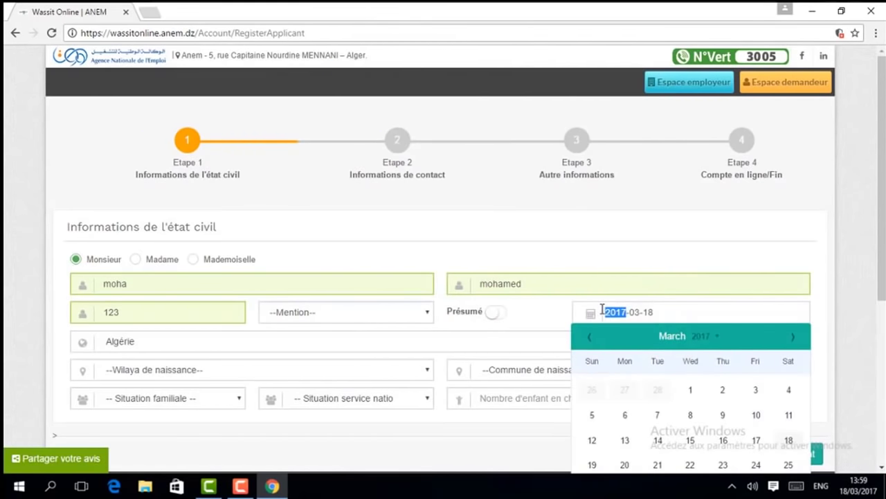
drag(698, 312, 586, 311)
double_click(608, 311)
text(19)
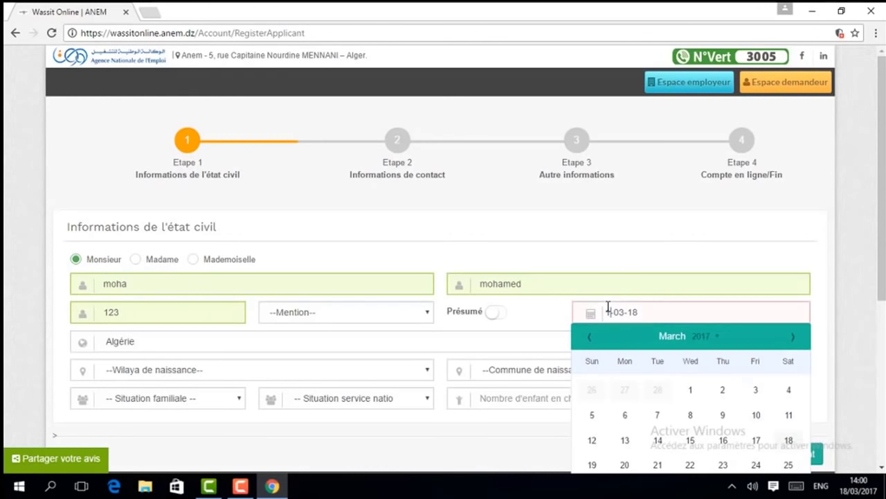
text(89)
key(Tab)
key(Tab)
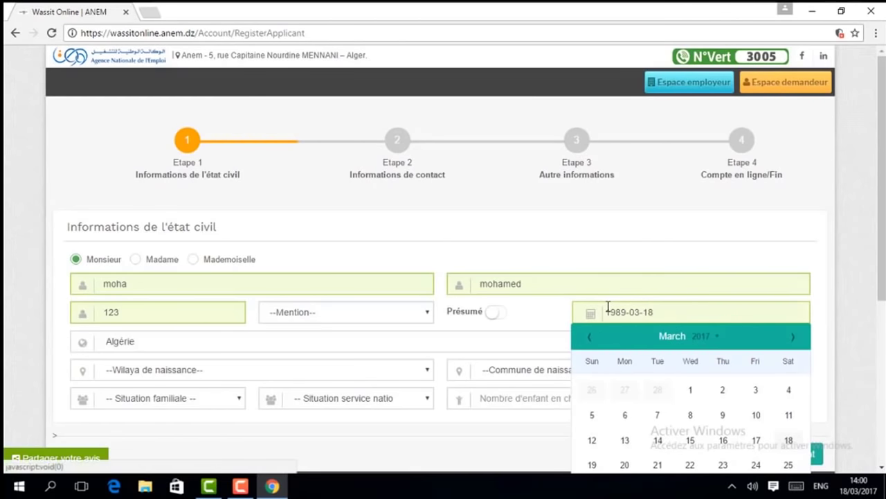
click(785, 253)
key(Tab)
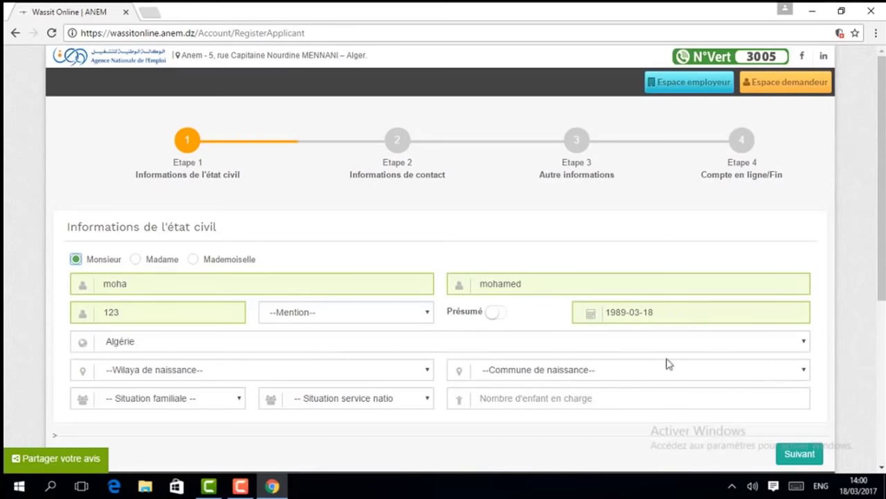
Set the birth wilaya to JIJEL and the birth commune to TAHER.
click(427, 369)
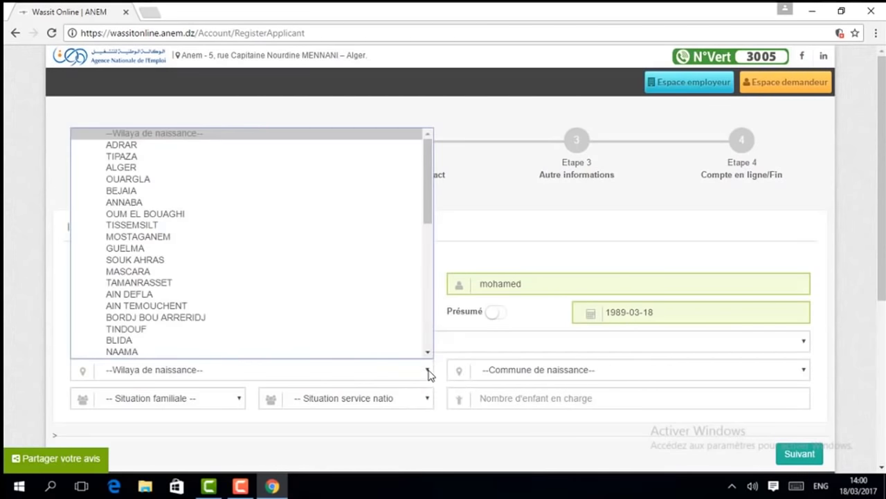
key(j)
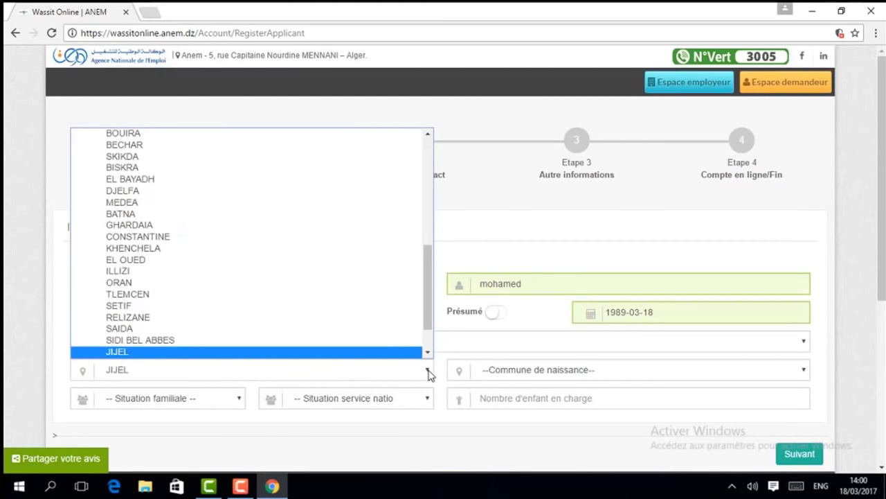
click(400, 354)
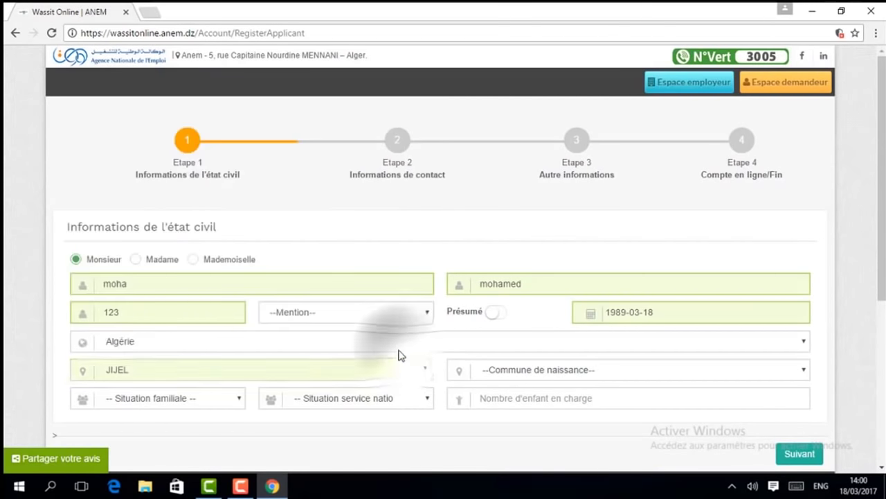
click(805, 376)
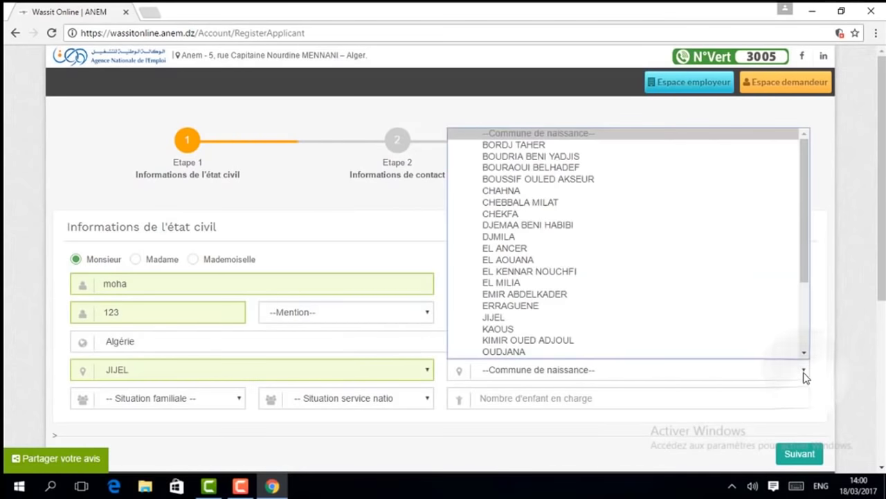
key(t)
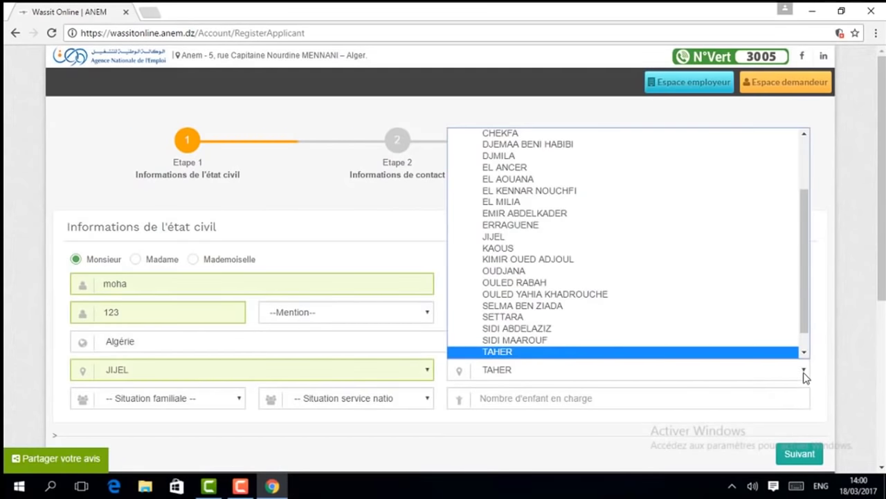
click(805, 376)
click(805, 376)
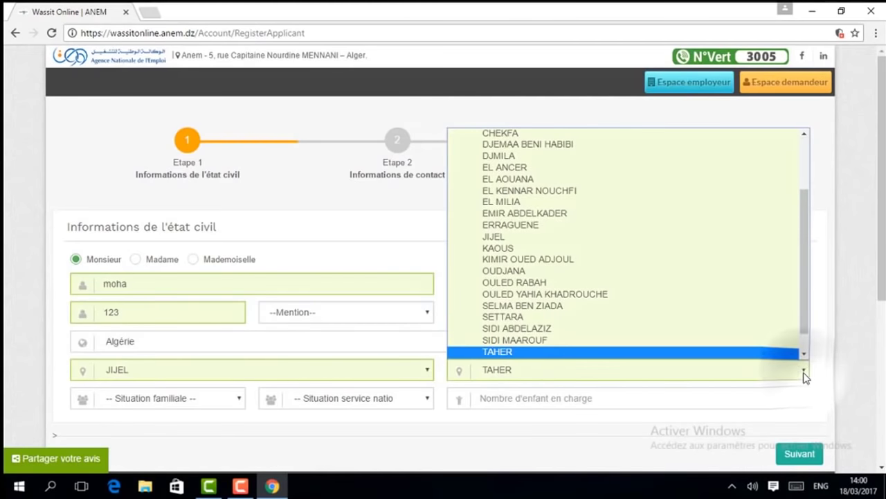
click(805, 376)
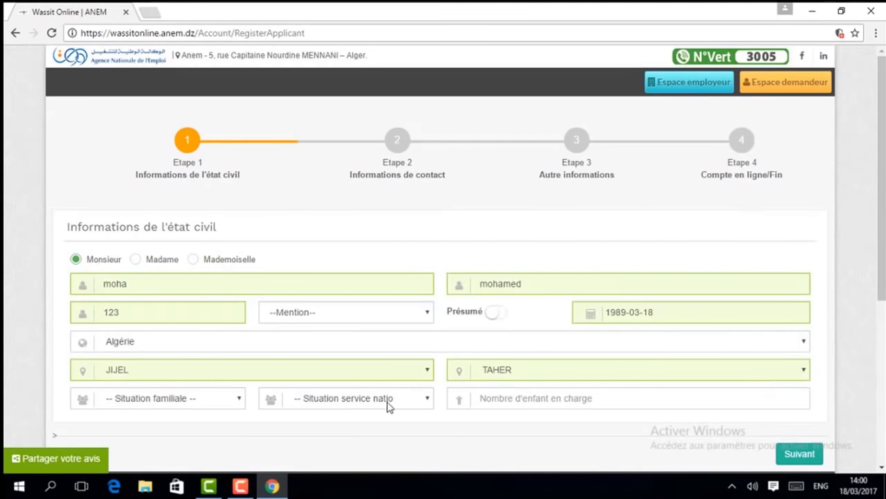
Set family situation Célibataire and national service Accompli, then submit the civil-status step.
click(240, 400)
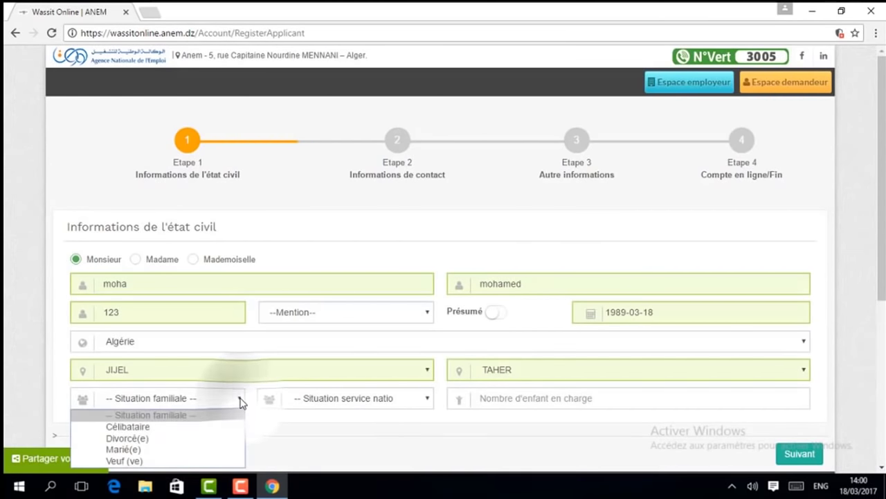
click(193, 429)
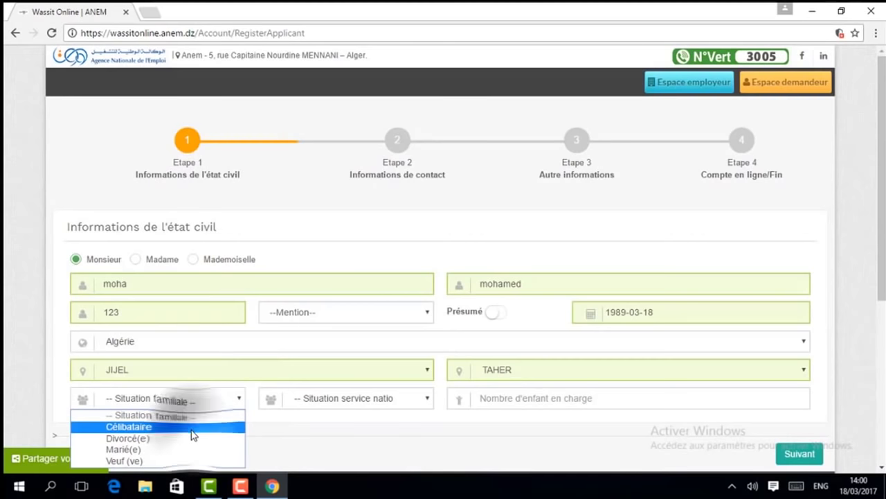
click(427, 400)
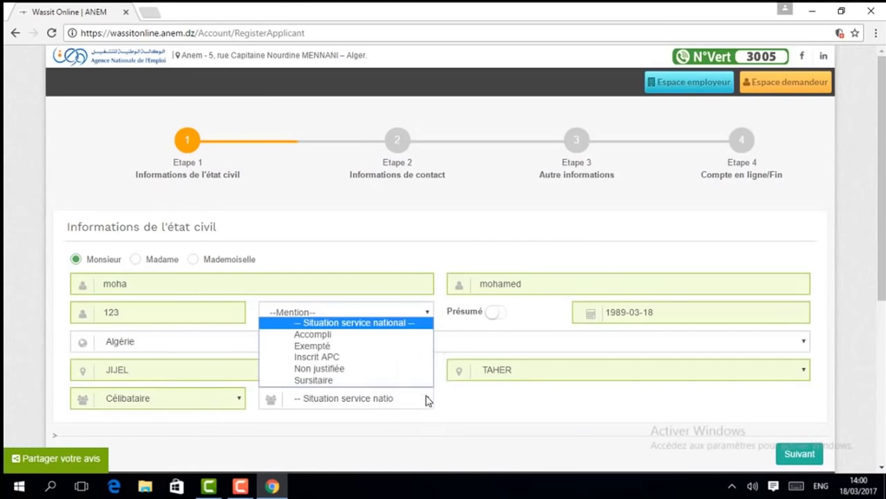
click(326, 338)
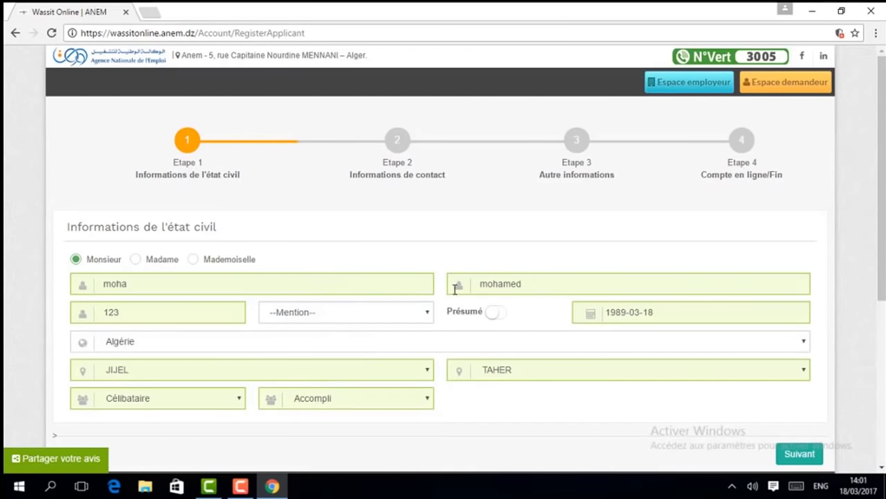
click(800, 453)
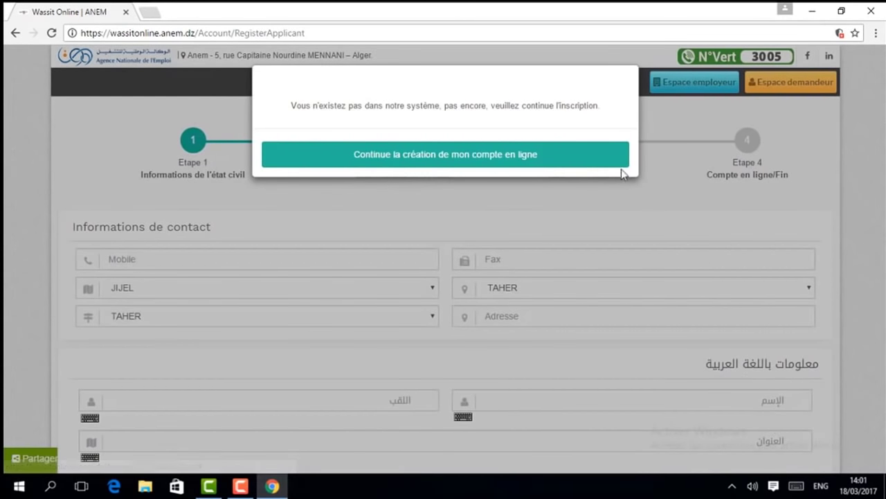
Continue creating the online account and place the cursor in the Mobile field.
click(347, 152)
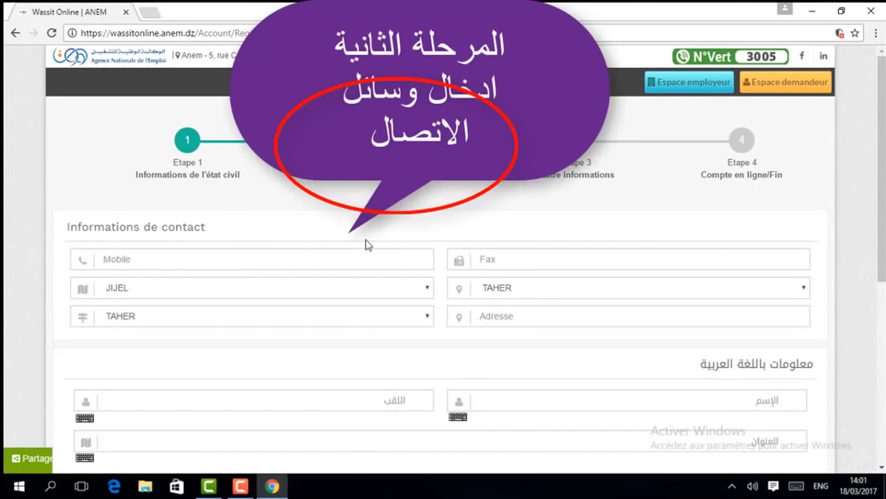
click(369, 258)
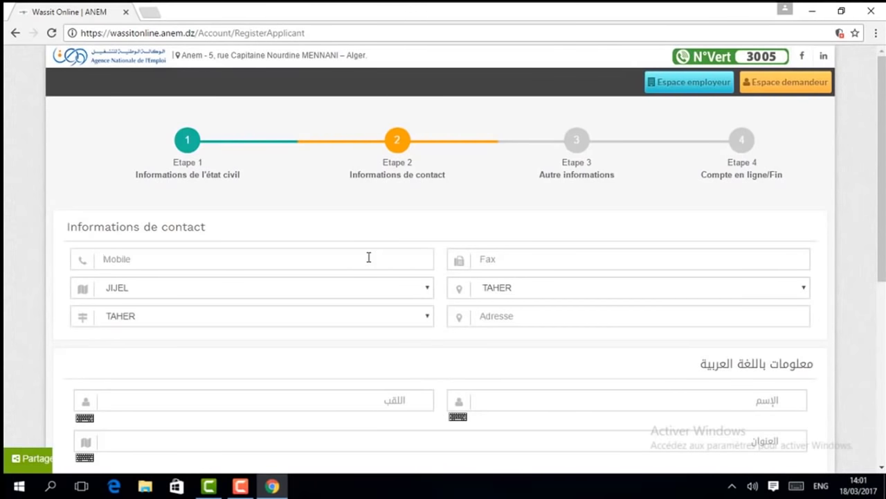
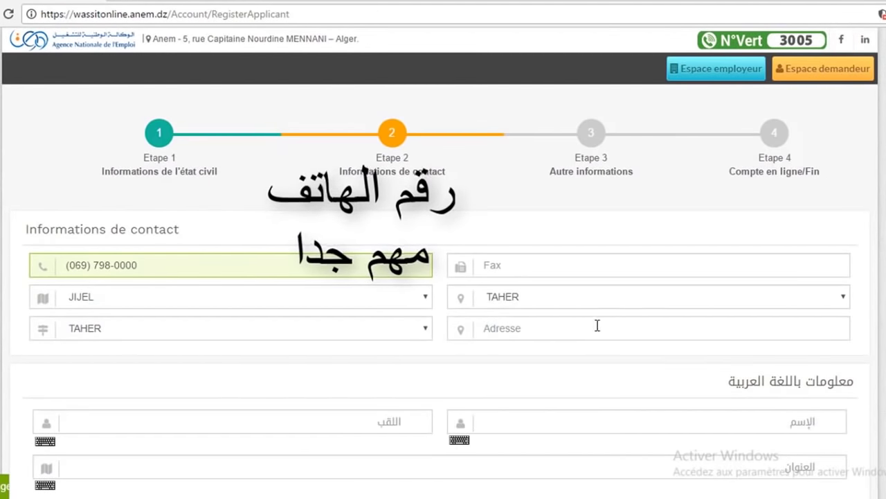
Enter the mobile number and the street address in Adresse.
click(532, 324)
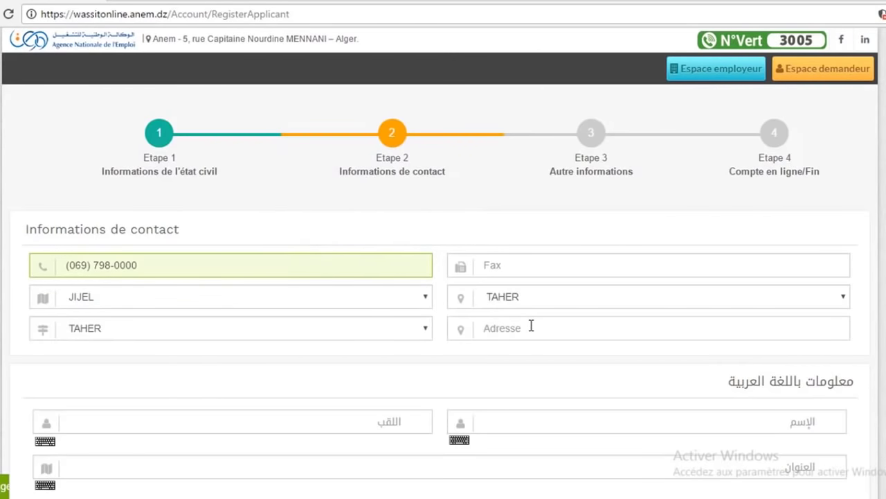
text(taher)
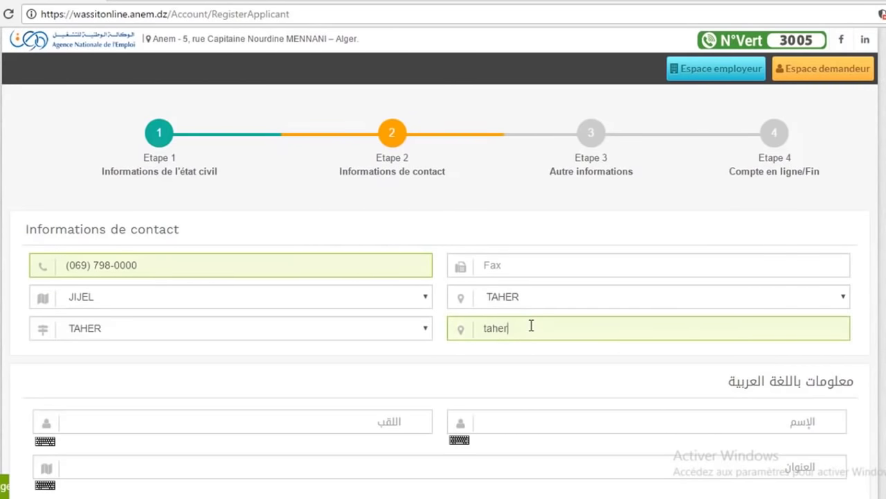
key(BackSpace)
key(BackSpace)
key(BackSpace)
text(b)
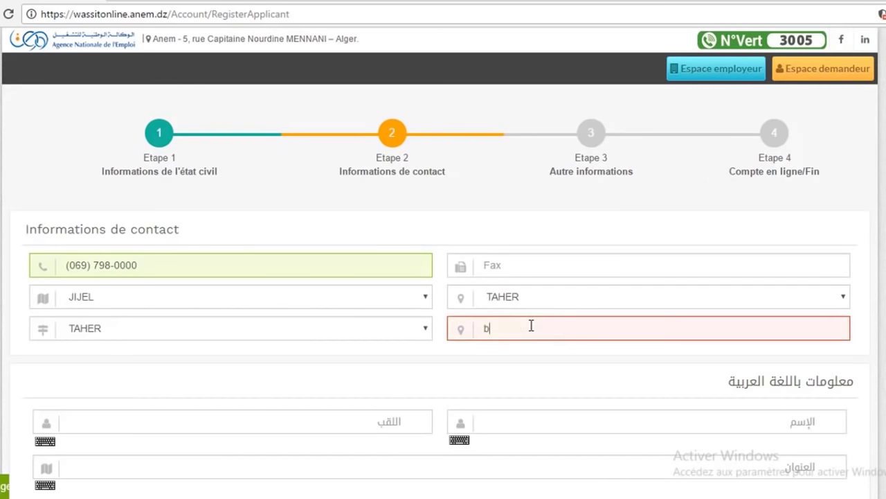
text(oucher)
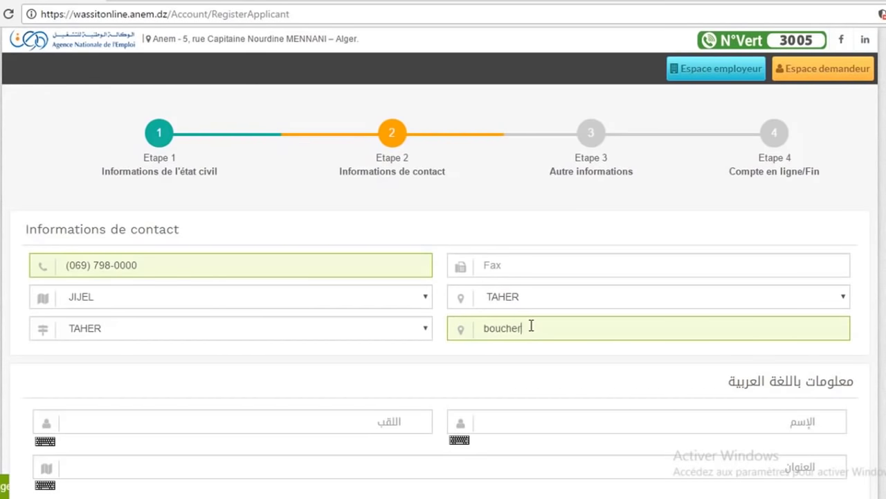
text(kat)
key(Tab)
Spell the applicant's surname in اللقب using the Arabic on-screen keyboard.
click(46, 442)
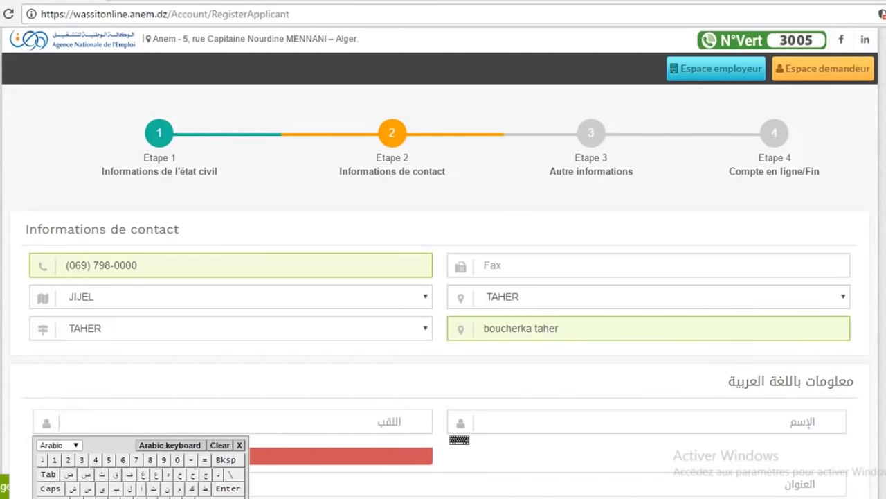
scroll(356, 299, down, 3)
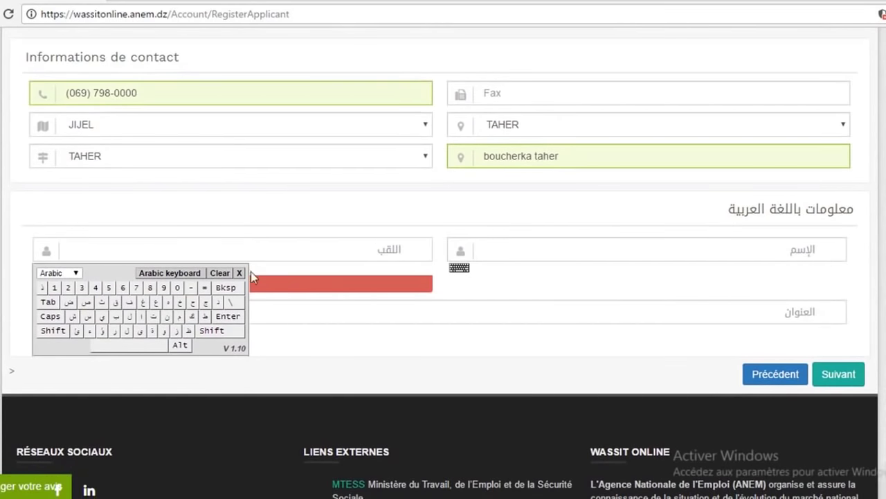
click(179, 316)
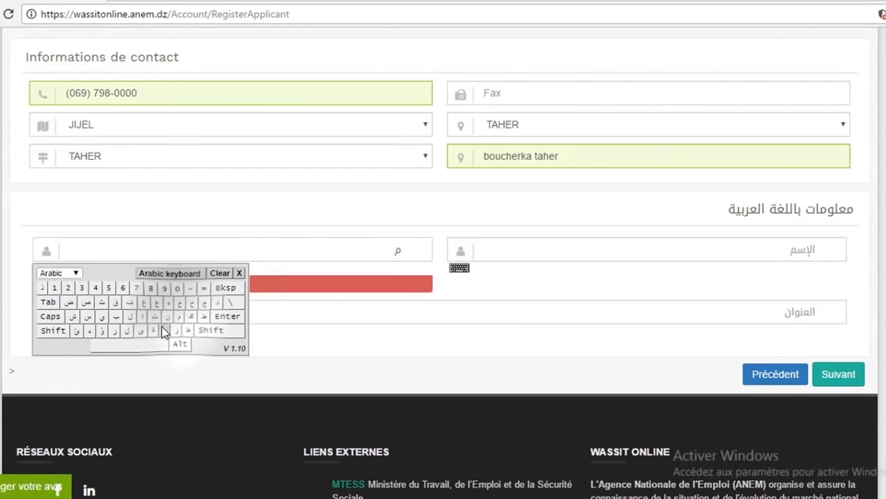
click(165, 330)
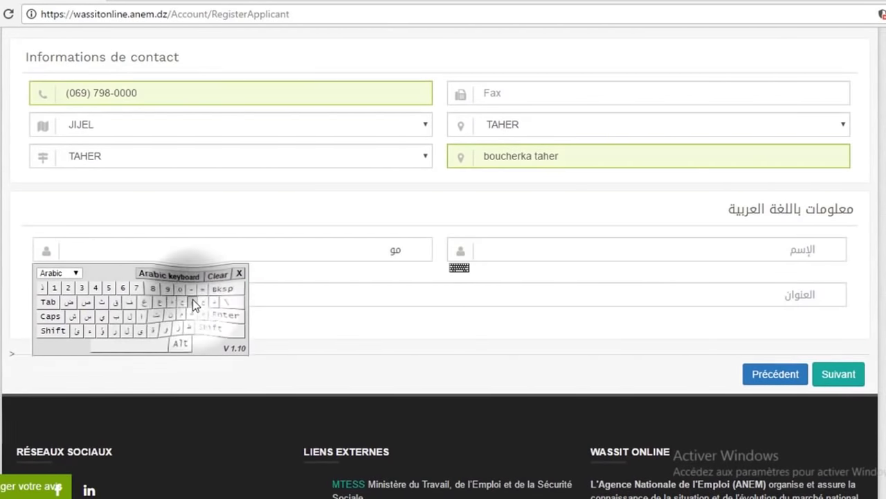
click(192, 299)
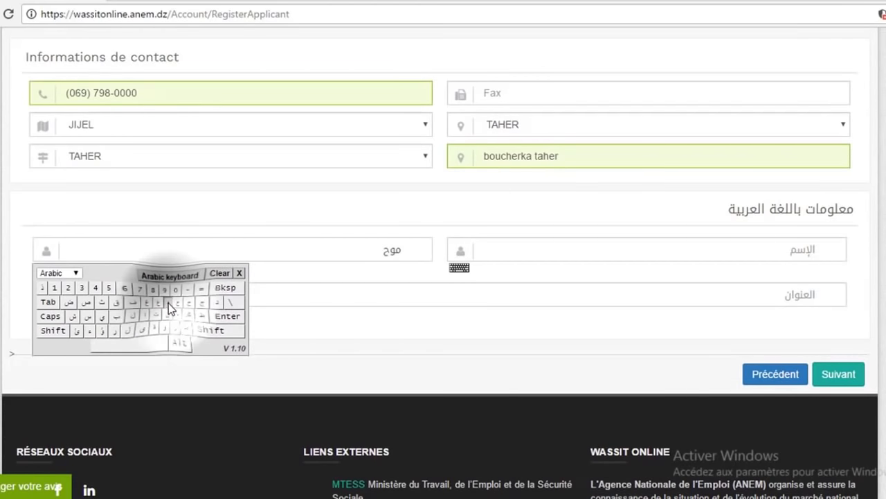
click(169, 303)
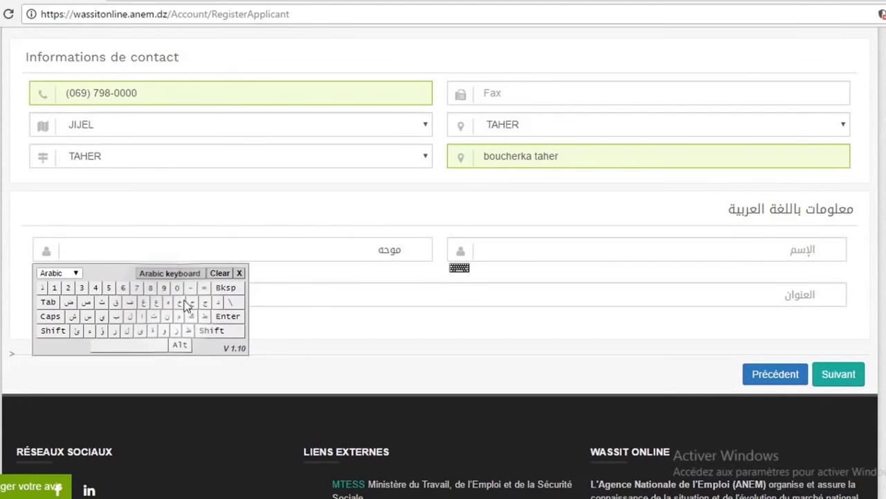
click(240, 273)
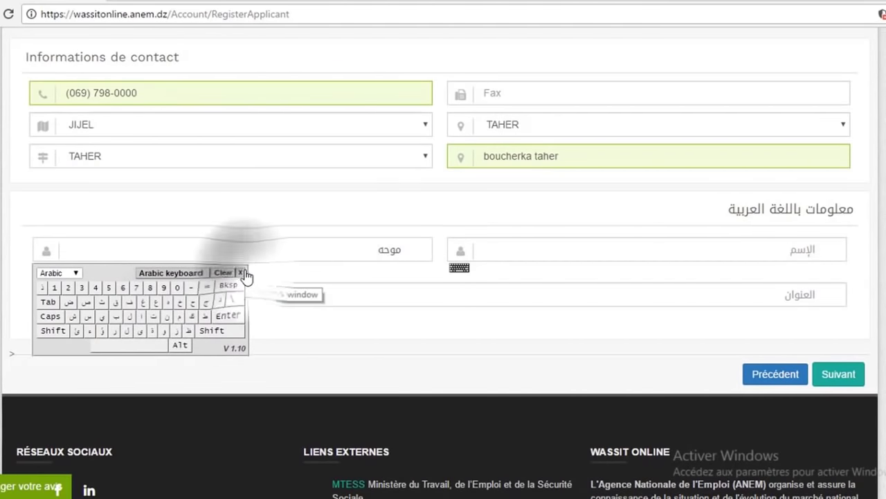
Spell the applicant's first name in الإسم using the Arabic on-screen keyboard.
click(460, 268)
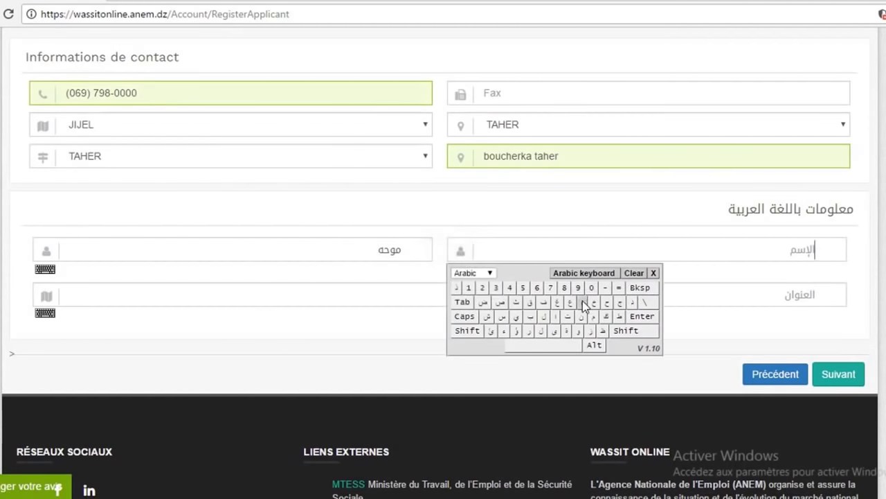
click(595, 318)
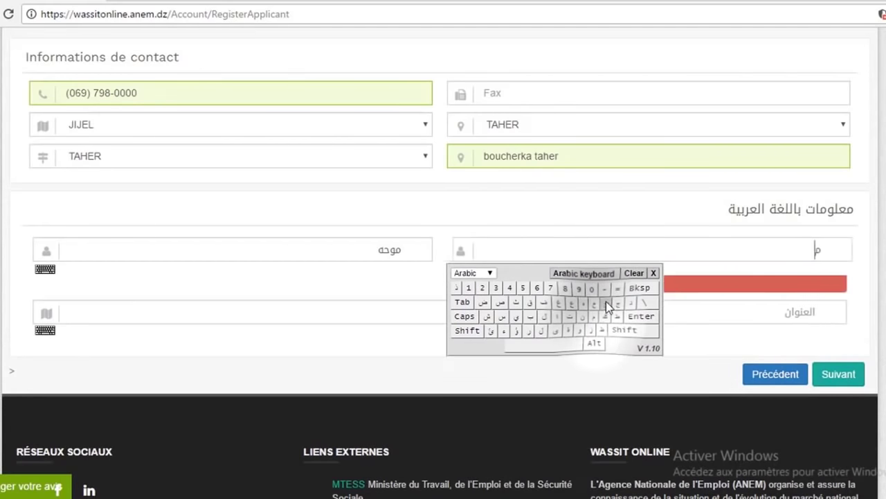
click(607, 302)
click(595, 316)
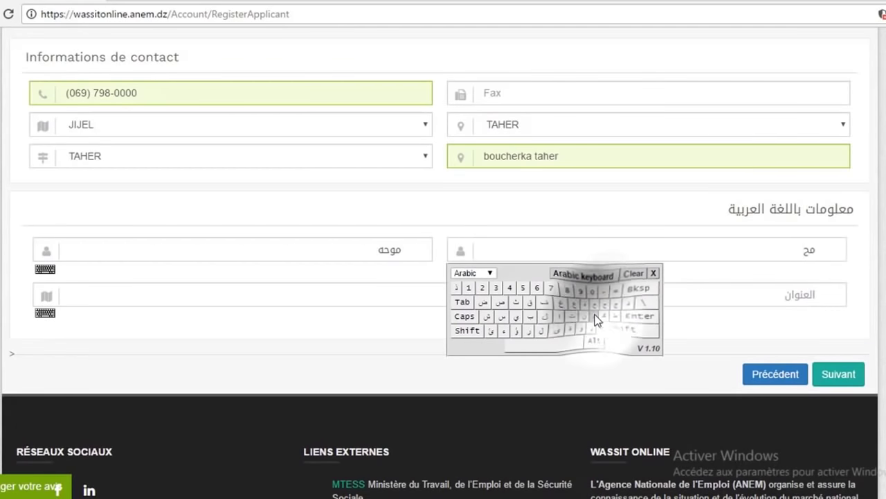
click(632, 302)
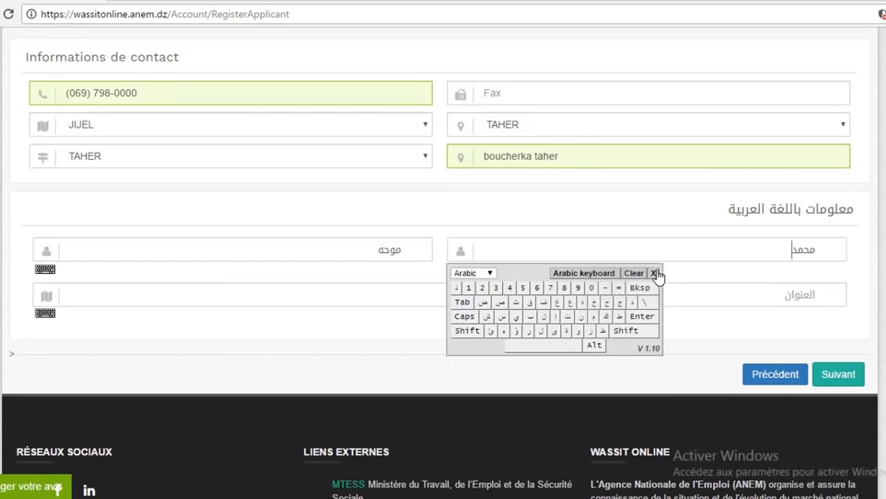
click(651, 276)
key(Tab)
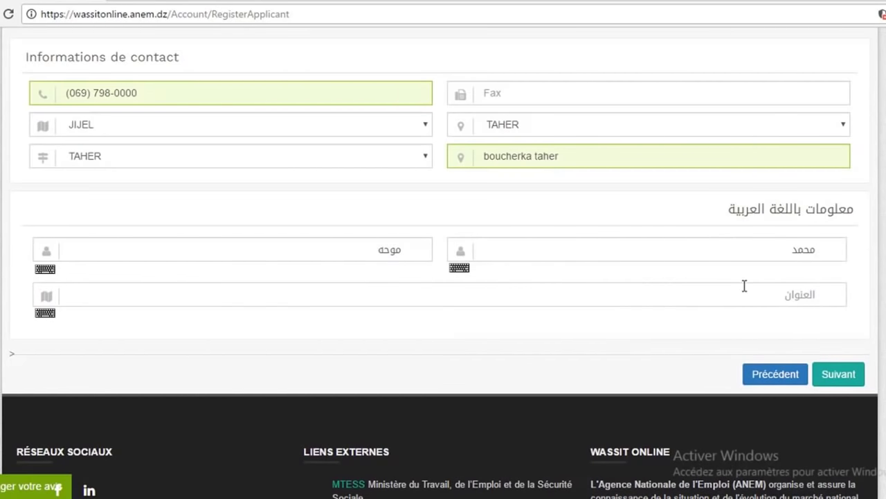
Type the first word of the Arabic address on the virtual keyboard.
click(46, 314)
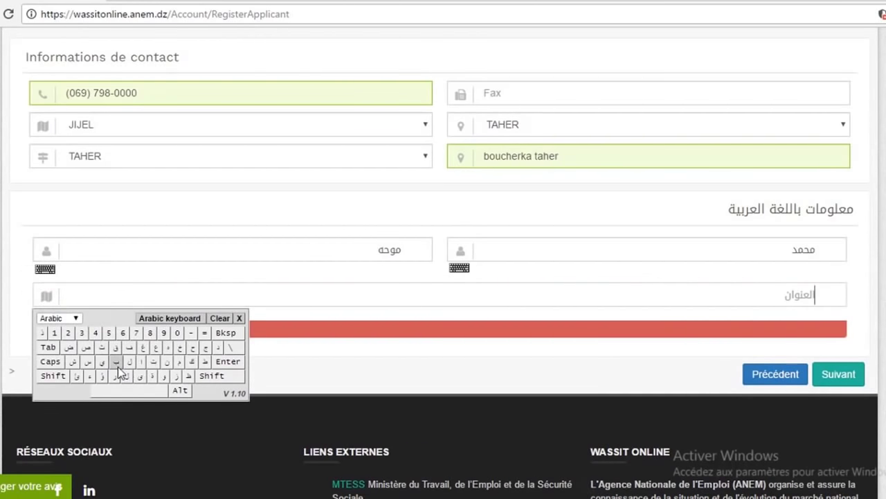
click(118, 362)
click(166, 376)
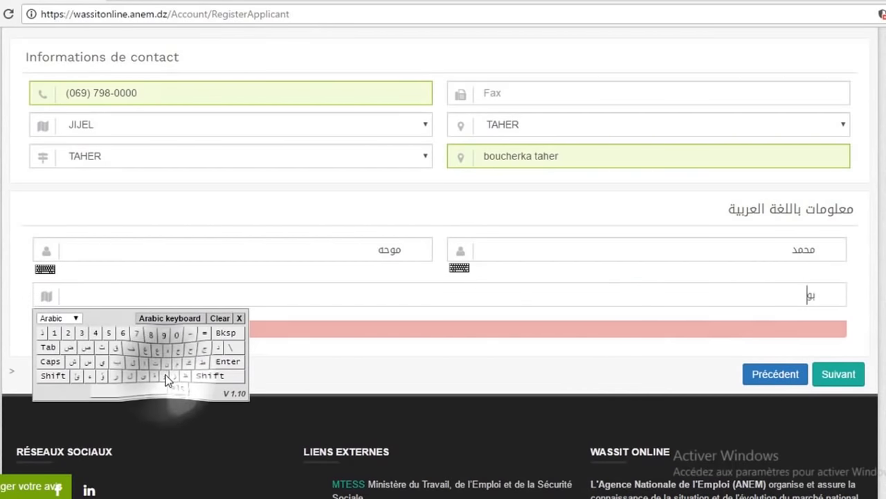
click(74, 362)
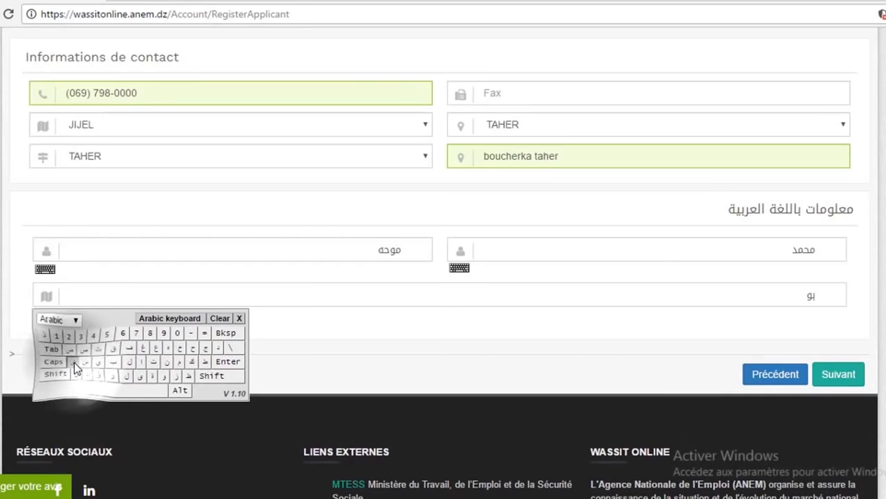
click(115, 376)
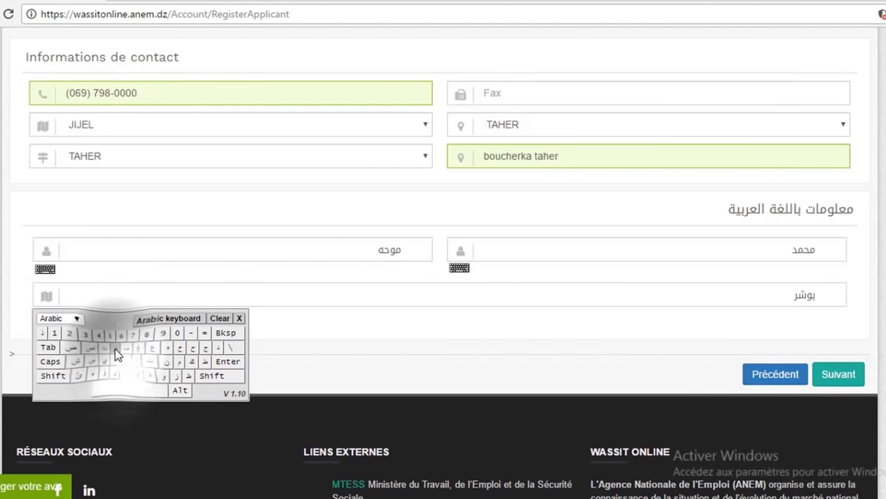
click(115, 349)
click(154, 377)
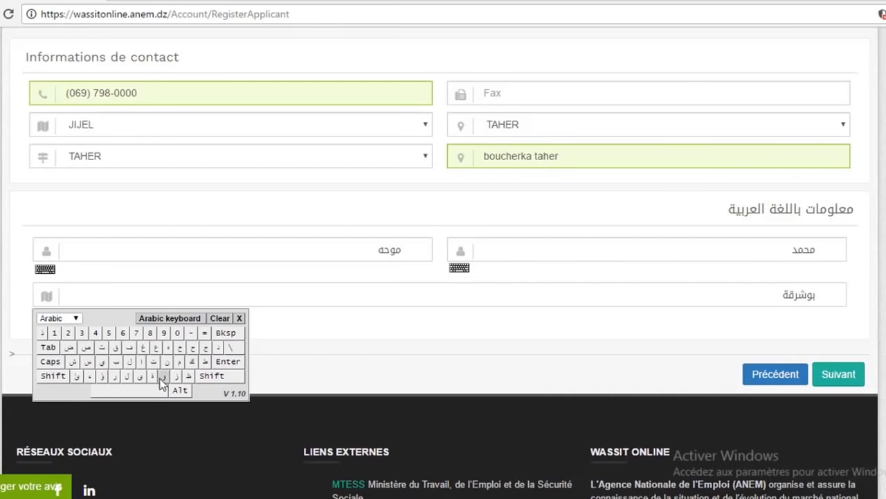
click(153, 371)
Add the second word of the Arabic address, close the keyboard, and proceed to Autres Informations.
click(143, 360)
click(132, 360)
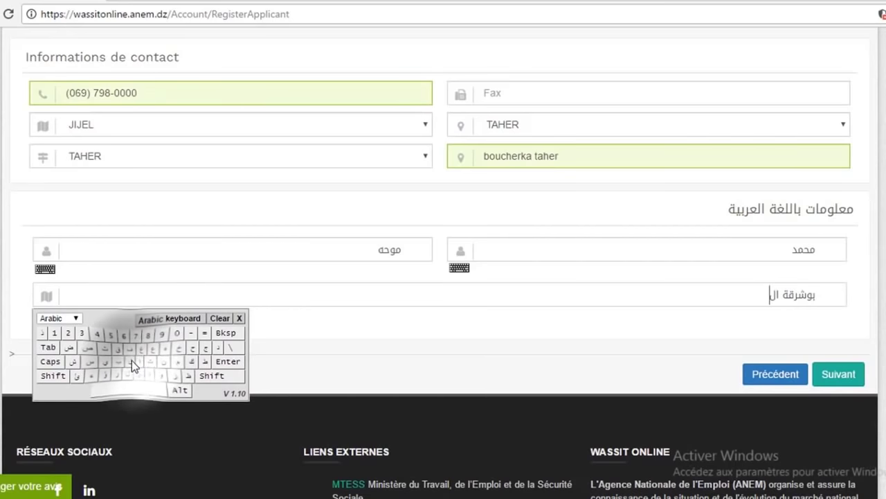
click(205, 361)
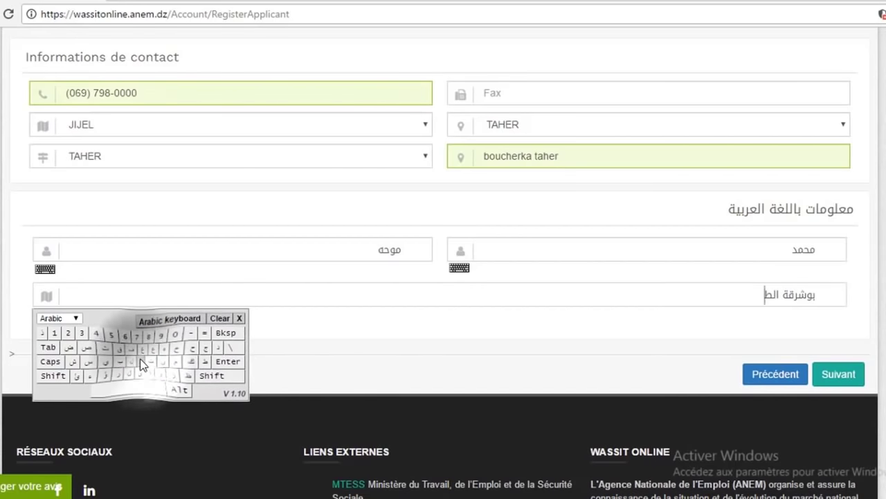
click(144, 361)
click(168, 346)
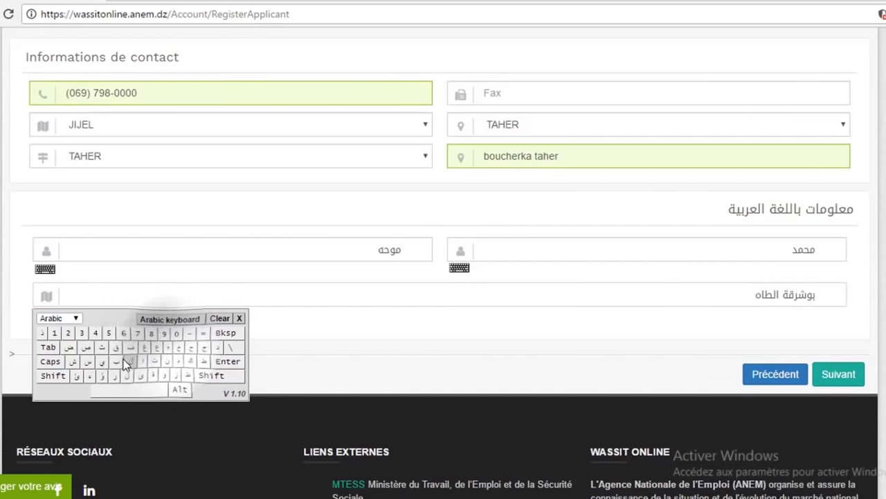
click(101, 361)
click(118, 379)
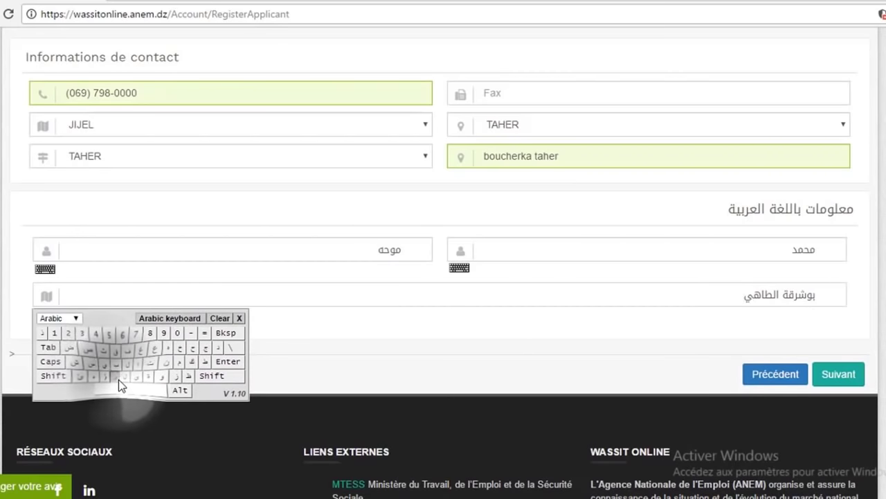
click(239, 318)
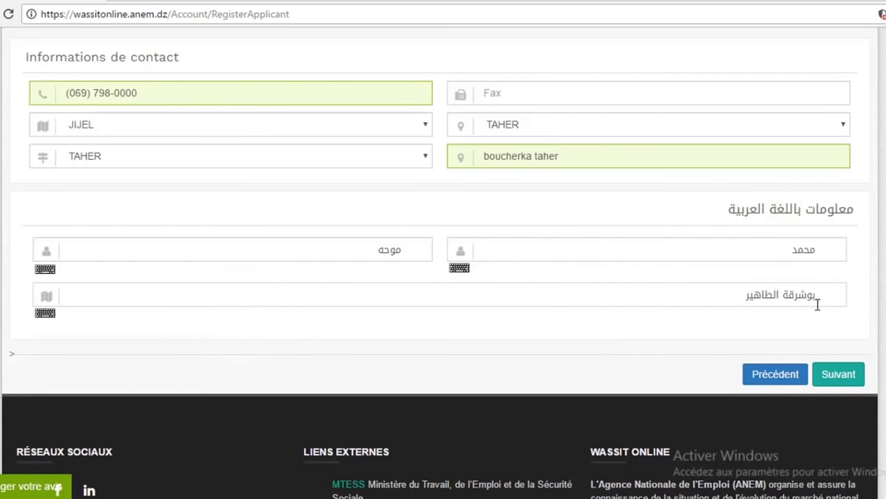
click(842, 374)
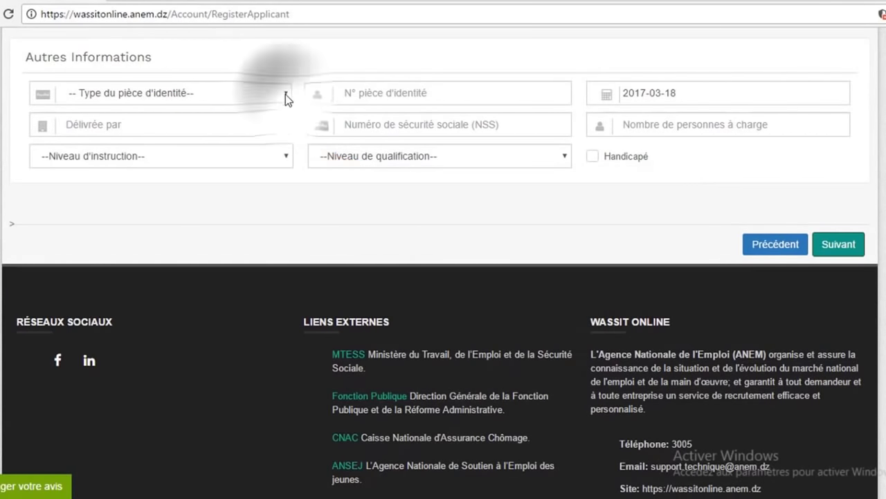
Select Carte nationale as the ID type and enter the card number.
click(286, 97)
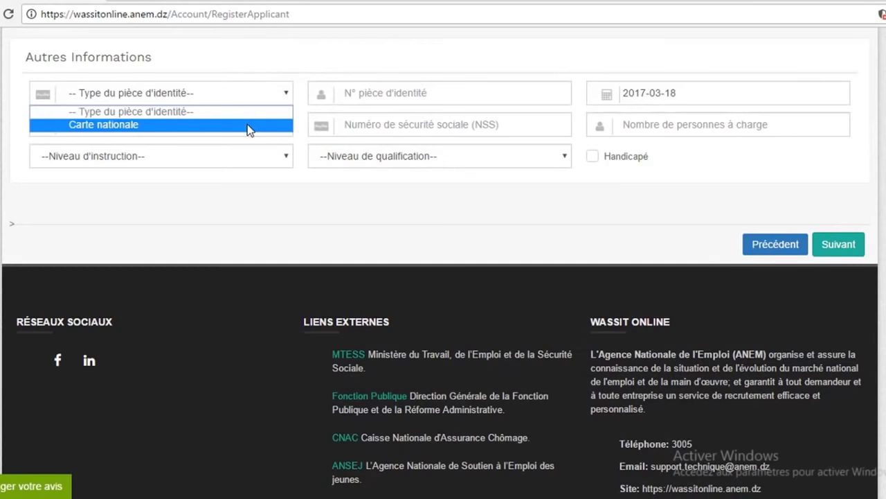
click(247, 126)
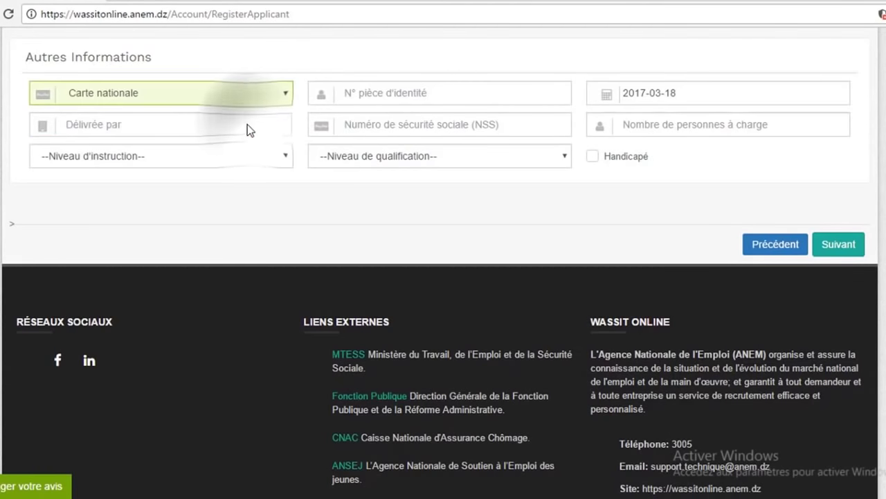
click(514, 100)
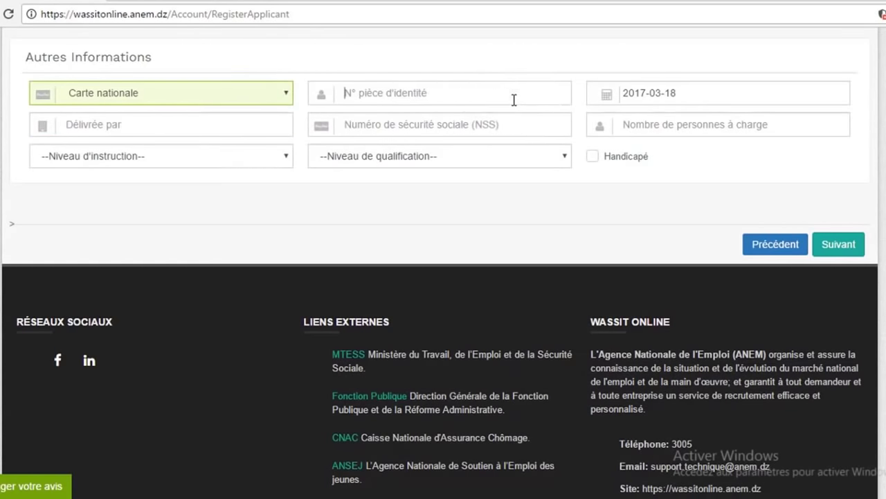
text(1234)
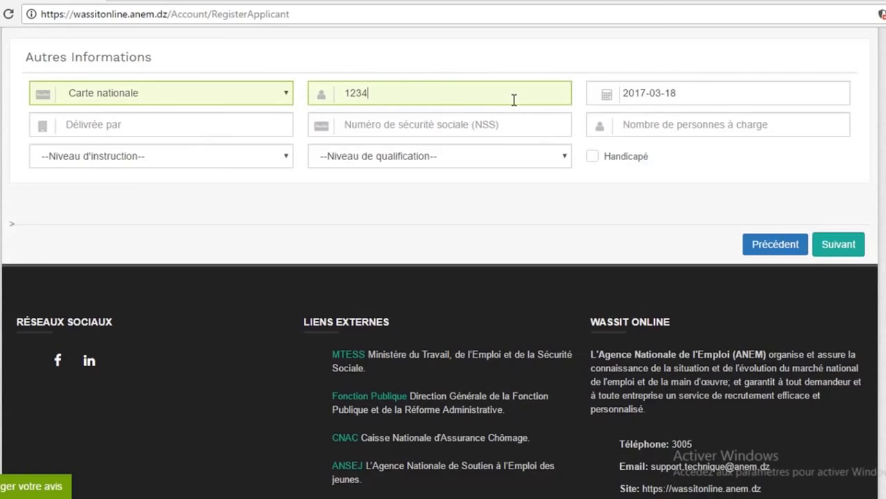
text(56)
key(Tab)
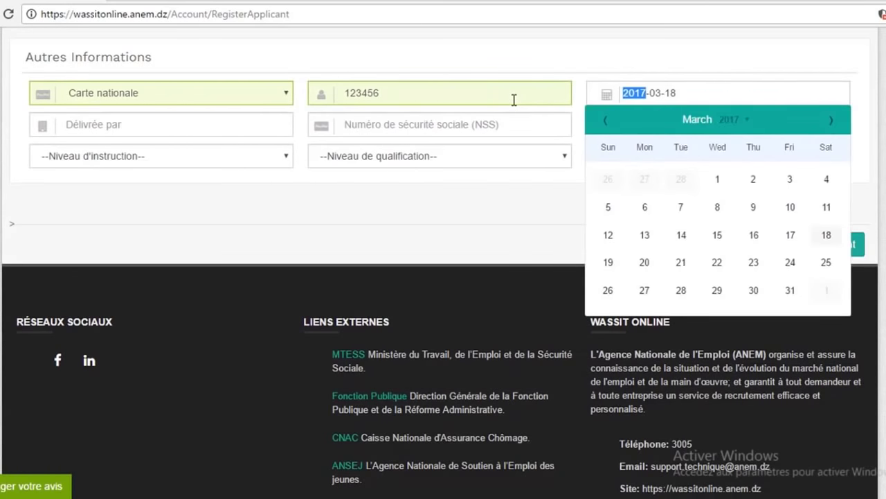
key(Tab)
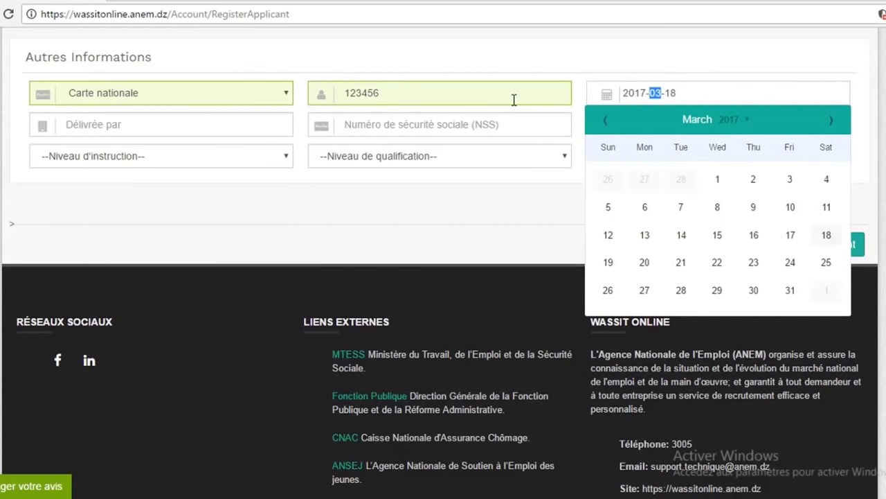
key(Tab)
key(Tab)
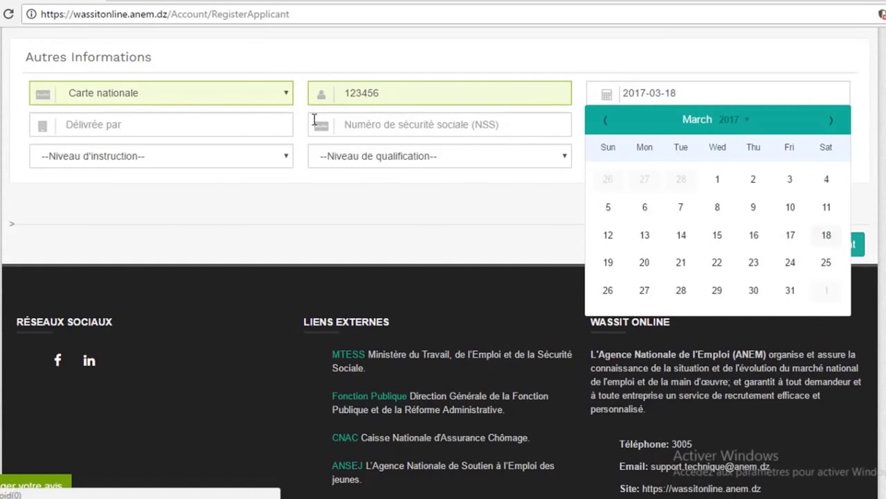
Enter 'apc taher' as the issuing authority in Délivrée par.
click(232, 121)
text(apc taher)
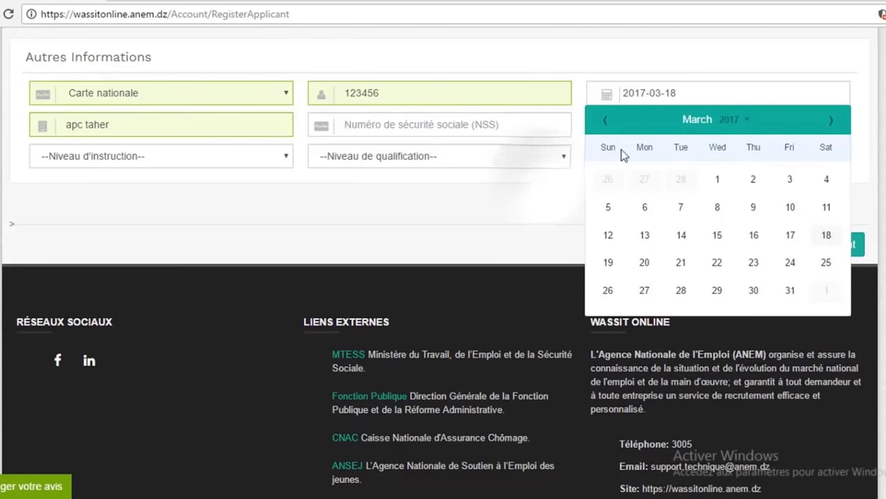
double_click(651, 126)
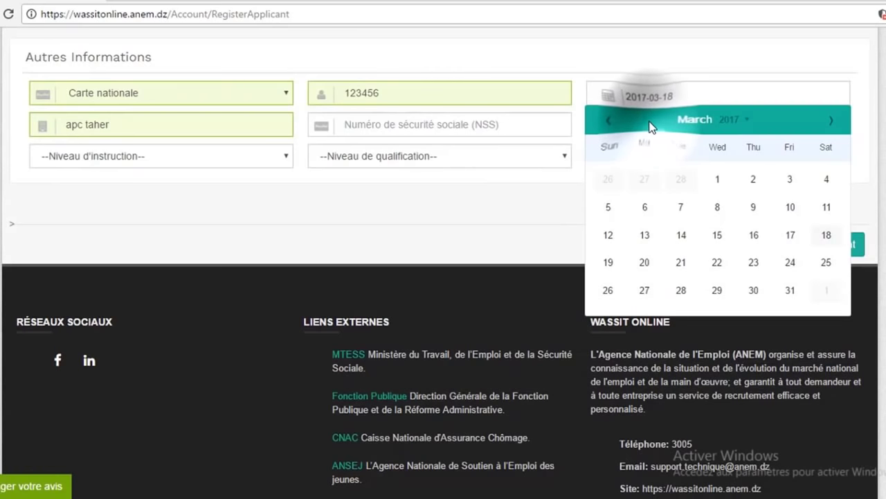
triple_click(651, 126)
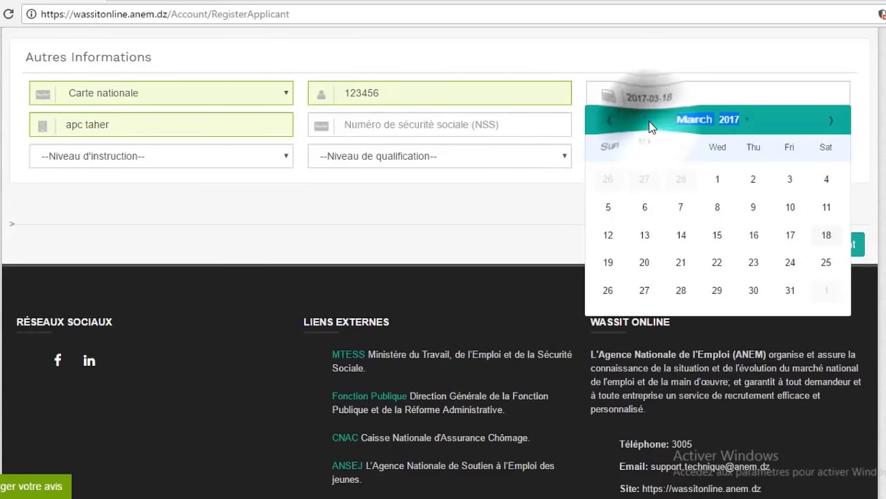
click(651, 127)
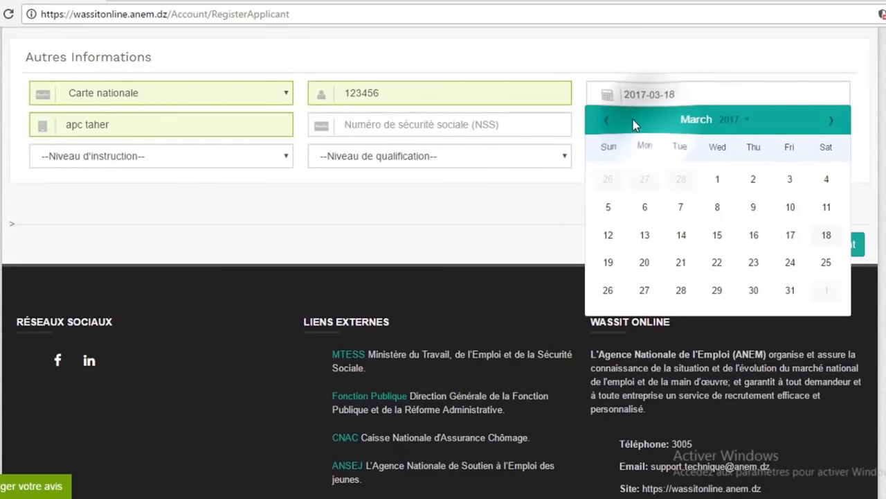
click(568, 157)
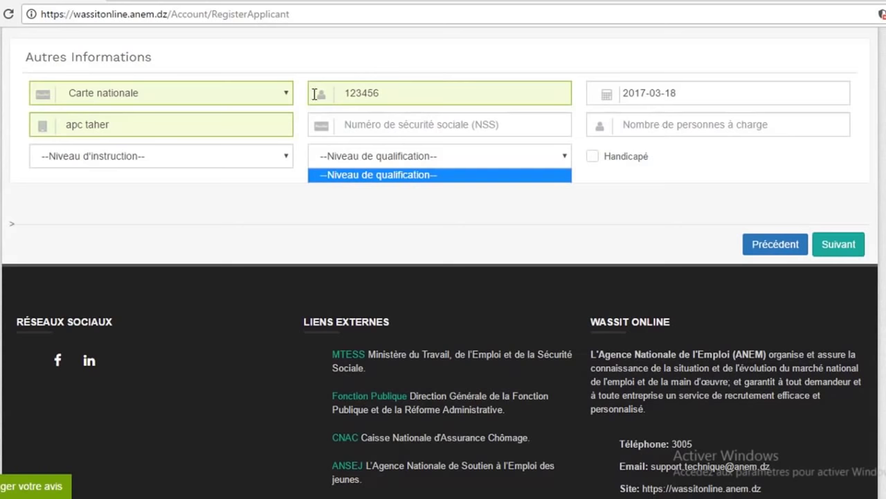
Choose Supérieur 1 education and Cadres et cadres superieurs qualification, then continue to the online-account step.
click(285, 155)
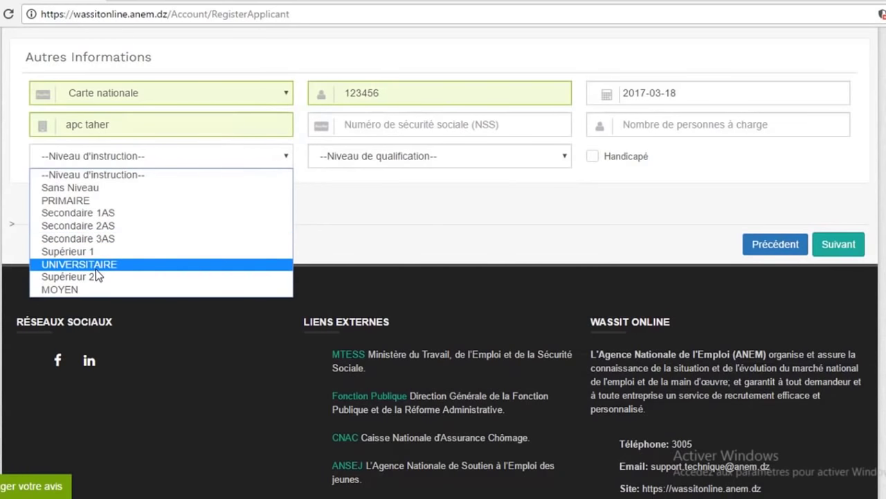
click(109, 254)
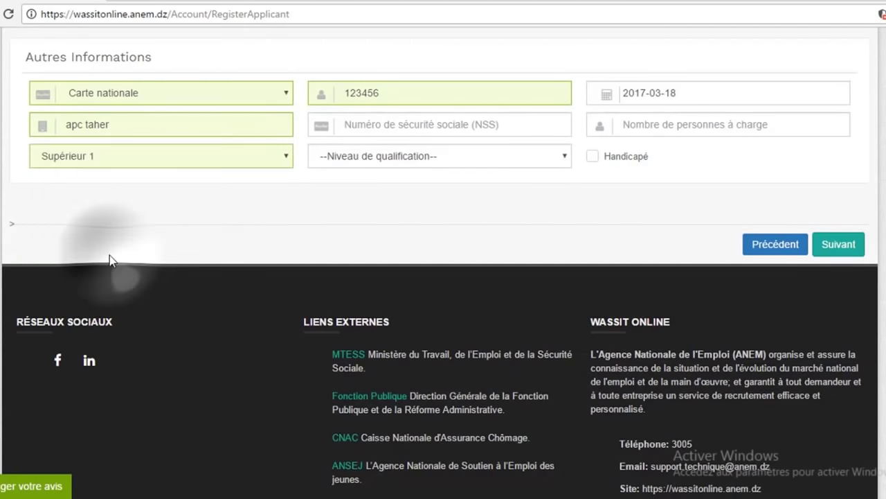
click(565, 158)
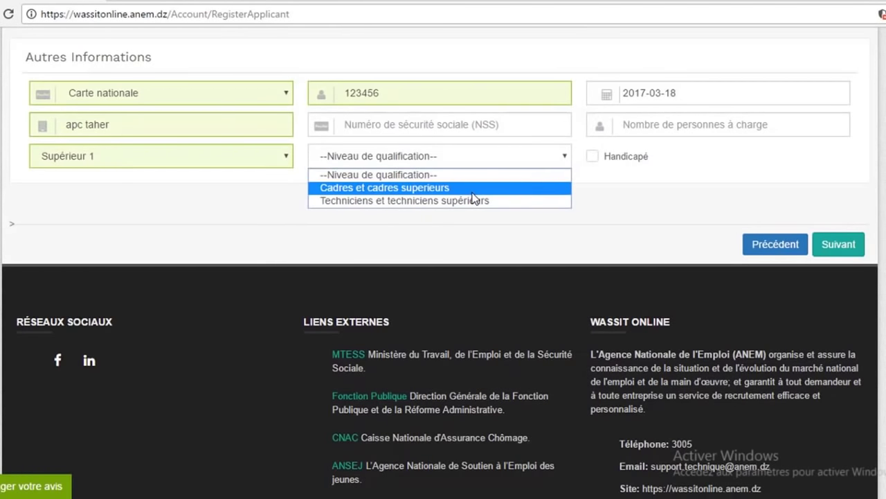
click(472, 193)
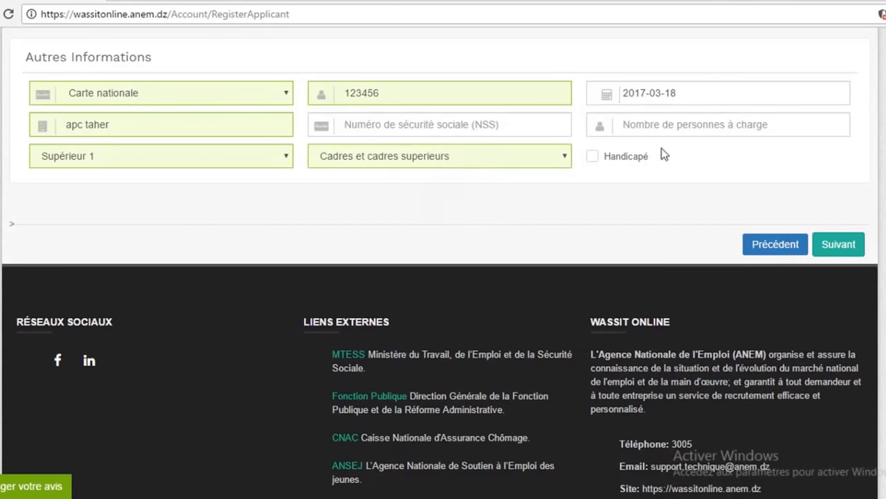
click(835, 243)
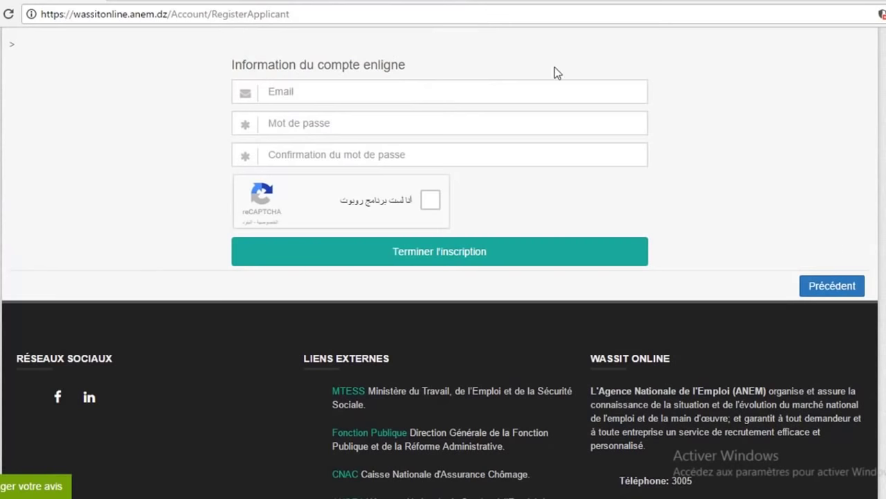
Enter the account e-mail address in the Email field.
click(542, 90)
text(m)
key(BackSpace)
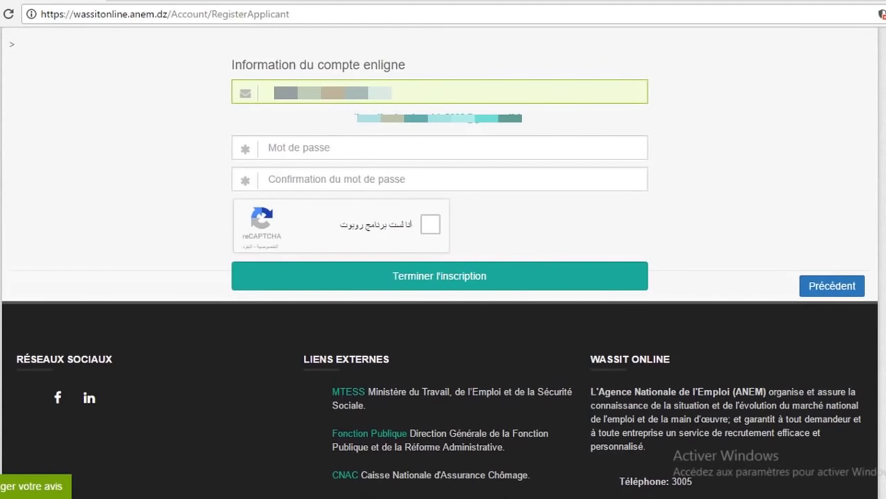
Type the account password in Mot de passe and repeat it in Confirmation du mot de passe.
key(Tab)
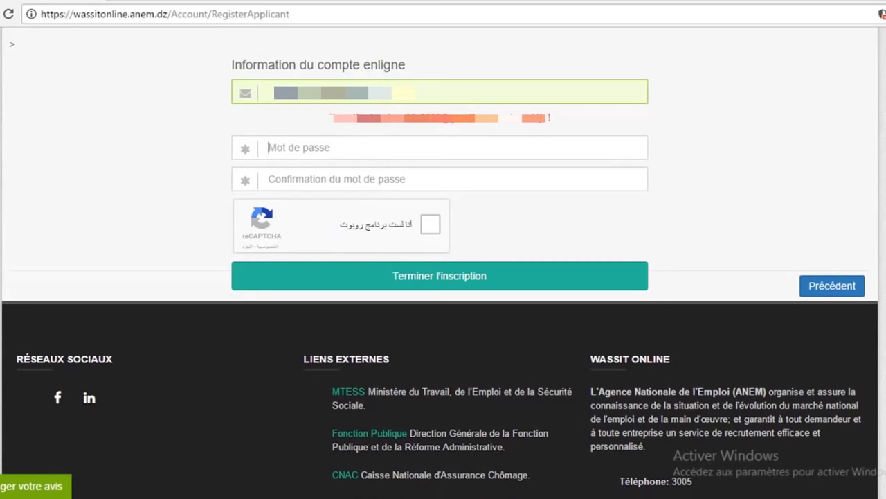
text(1234567)
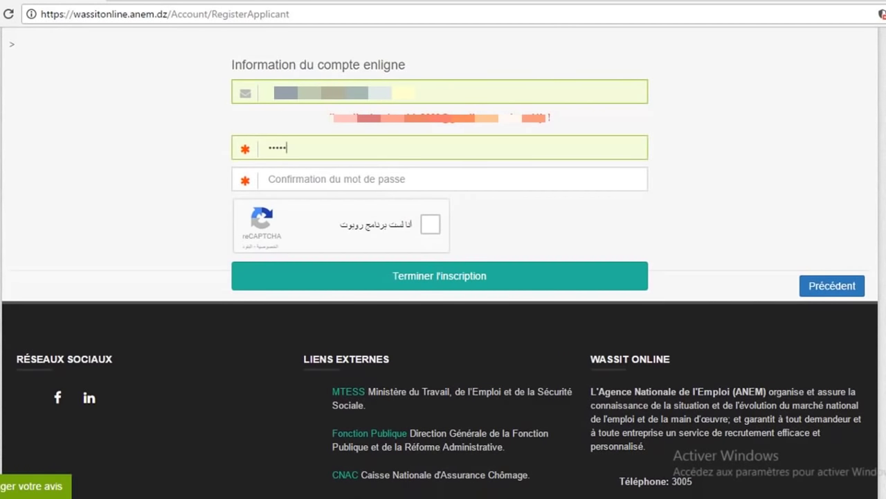
text(8901234)
text(••••)
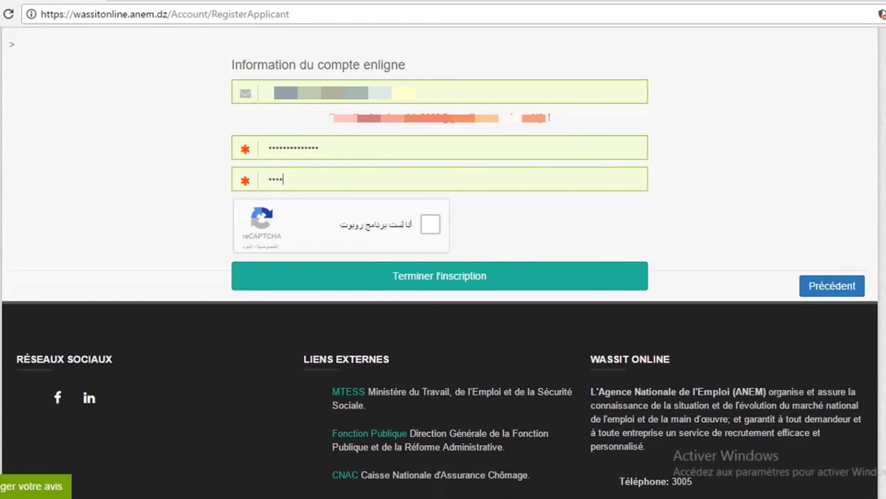
text(••••••••••)
key(Tab)
Submit the form with Terminer l'inscription, then tick reCAPTCHA and verify the chosen image tiles.
click(518, 287)
click(429, 225)
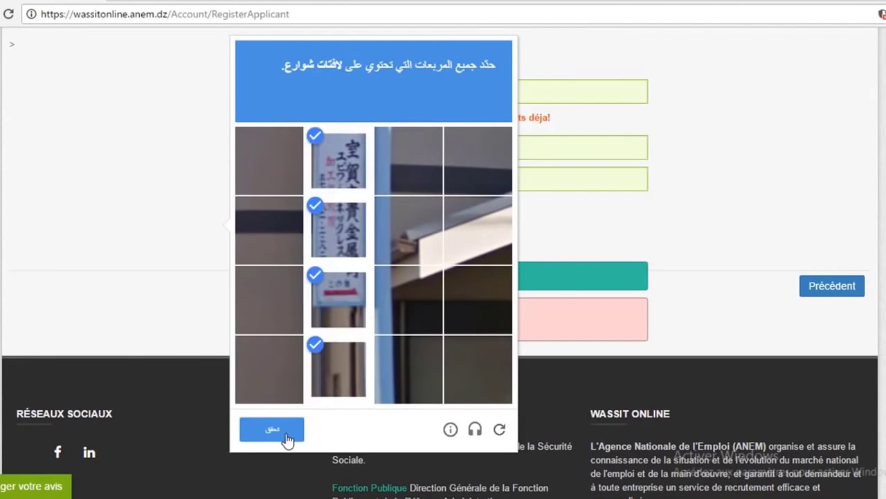
click(286, 435)
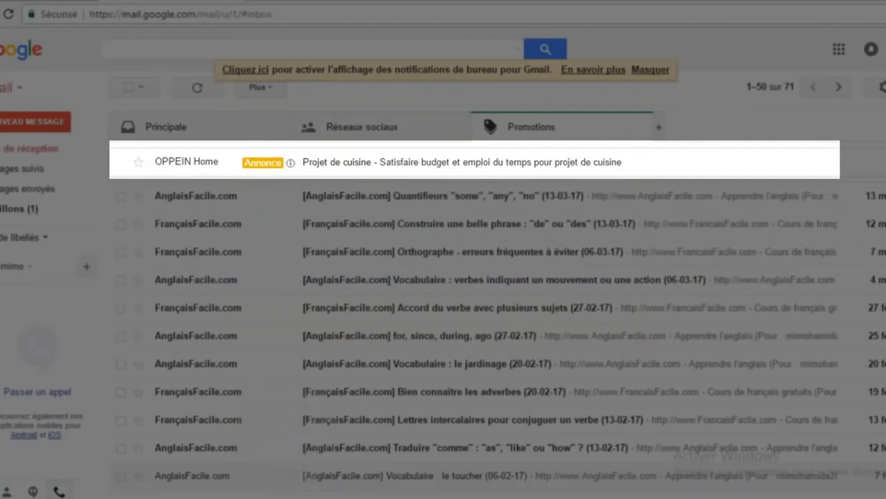